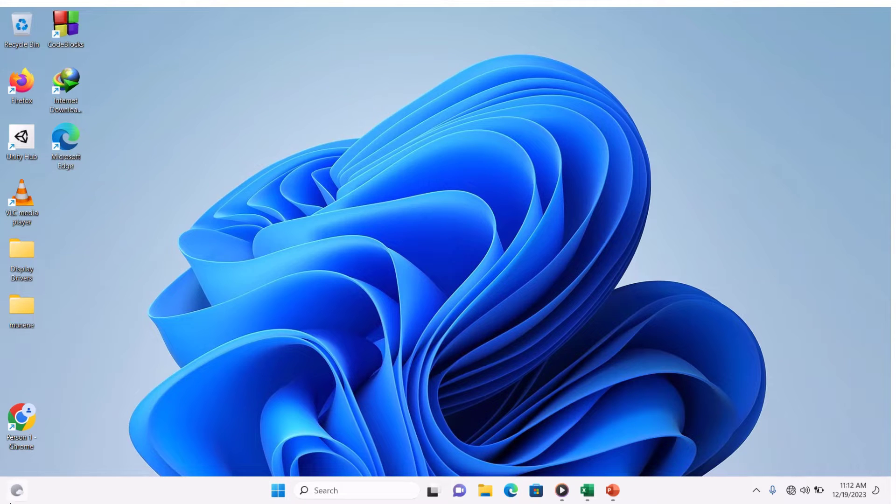
Step: View the Widgets board from the taskbar and dismiss it
{"action": "left_click", "coordinate": [9, 501]}
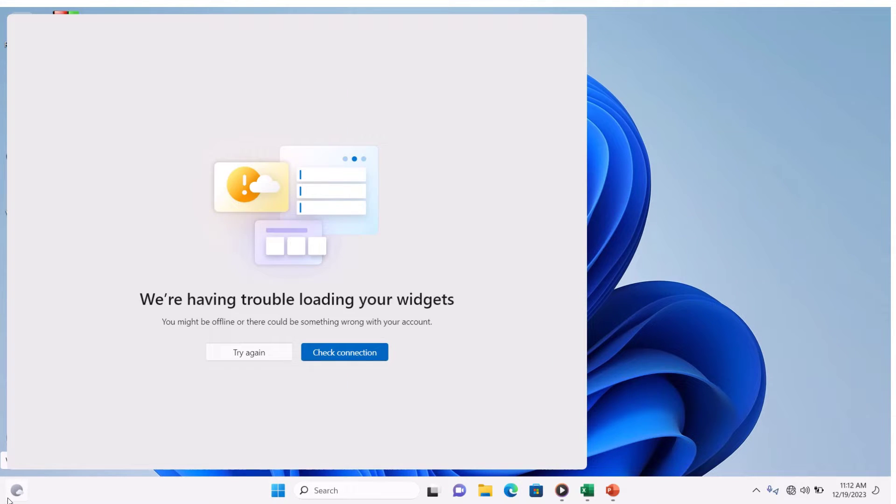
{"action": "left_click", "coordinate": [132, 478]}
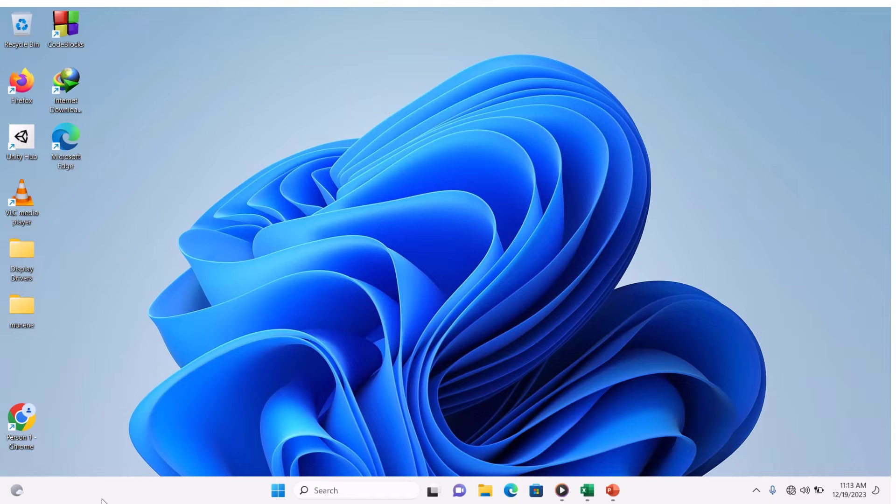
{"action": "left_click", "coordinate": [15, 490]}
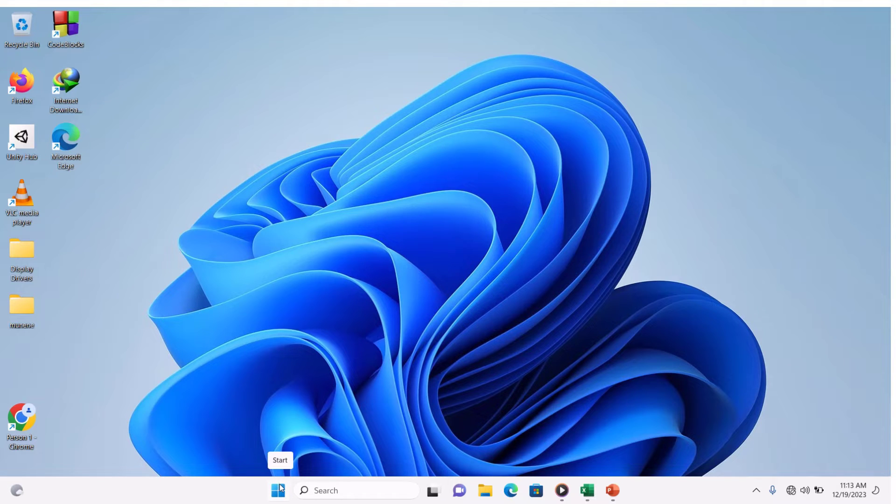
Step: View the Windows search pane and the Task view desktop previews, staying on Desktop 1
{"action": "left_click", "coordinate": [328, 490]}
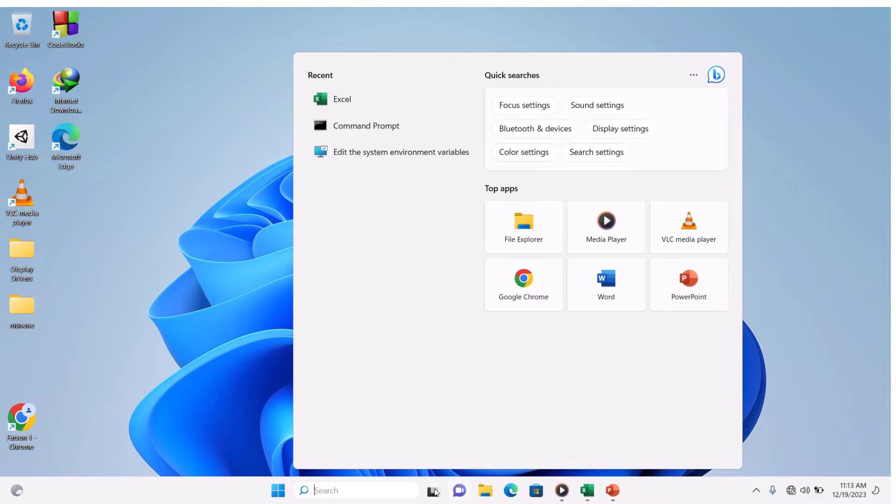
{"action": "mouse_move", "coordinate": [441, 491]}
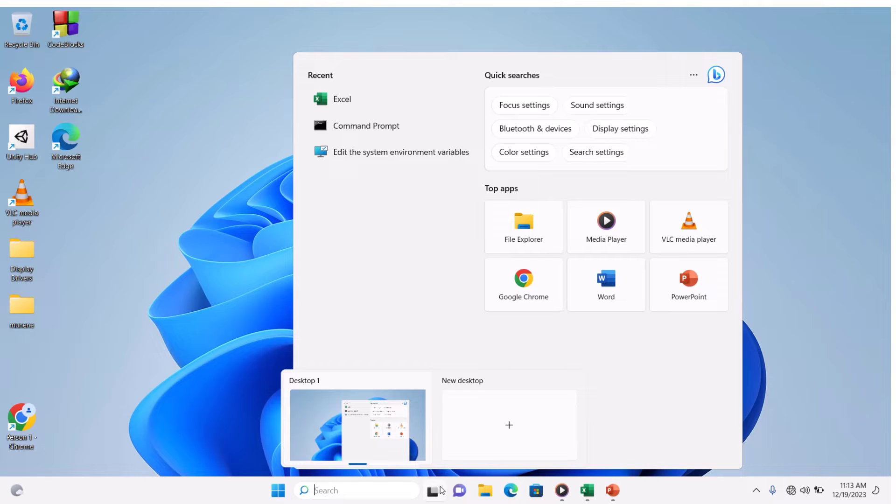
{"action": "left_click", "coordinate": [355, 426]}
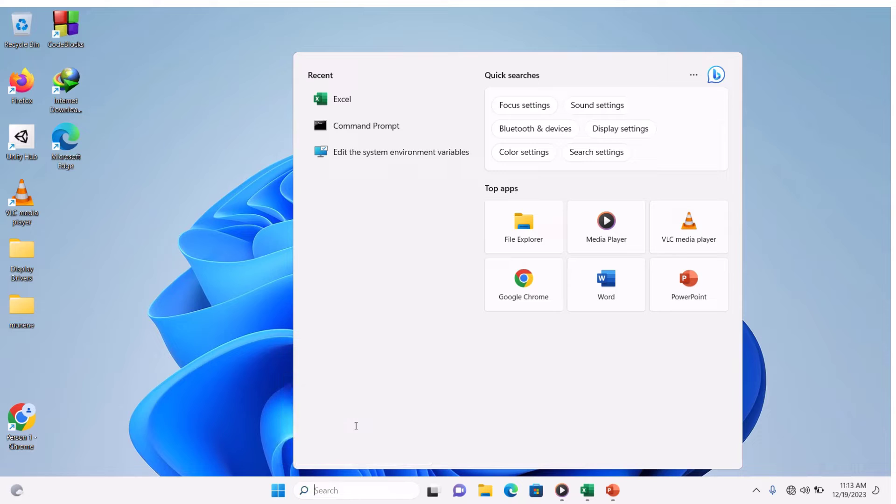
{"action": "left_click", "coordinate": [433, 494]}
{"action": "left_click", "coordinate": [446, 457]}
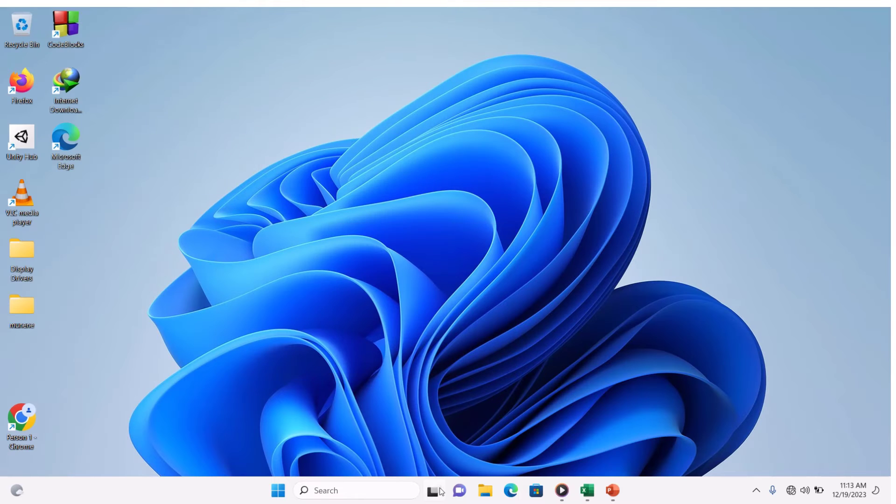
{"action": "mouse_move", "coordinate": [439, 492]}
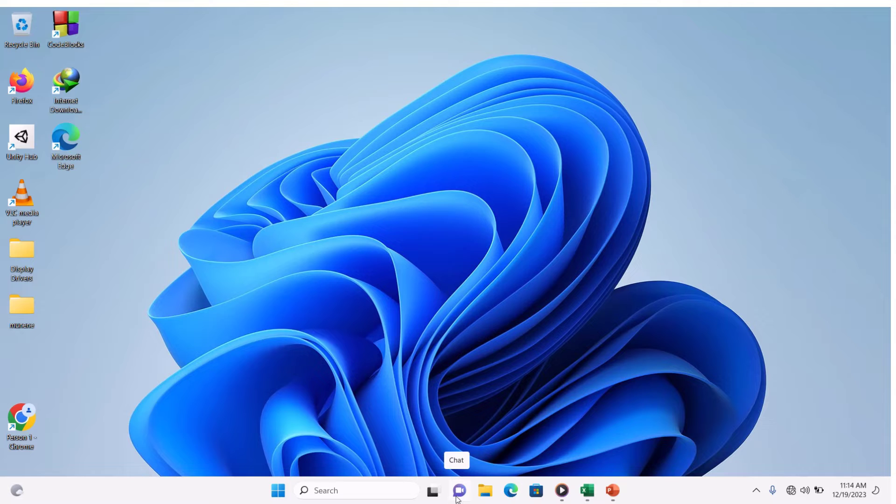
Step: Open File Explorer to view the Quick access folders and recent files, and close it
{"action": "left_click", "coordinate": [484, 492]}
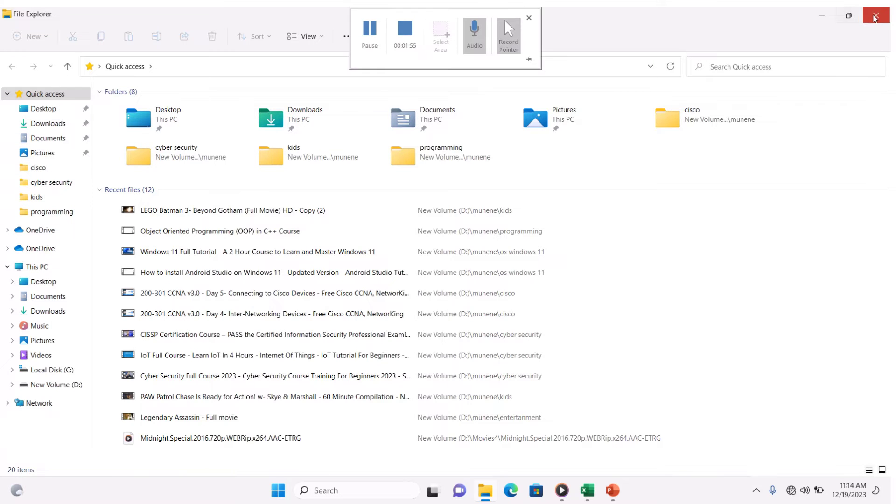
{"action": "left_click", "coordinate": [874, 17]}
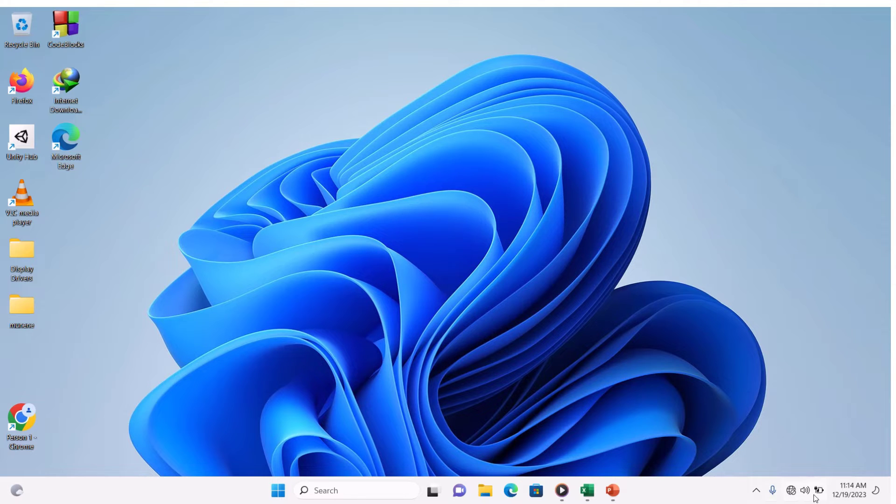
{"action": "mouse_move", "coordinate": [817, 498]}
Step: Open the taskbar settings, review the display options for Search while keeping Search box, and close Settings
{"action": "right_click", "coordinate": [659, 492]}
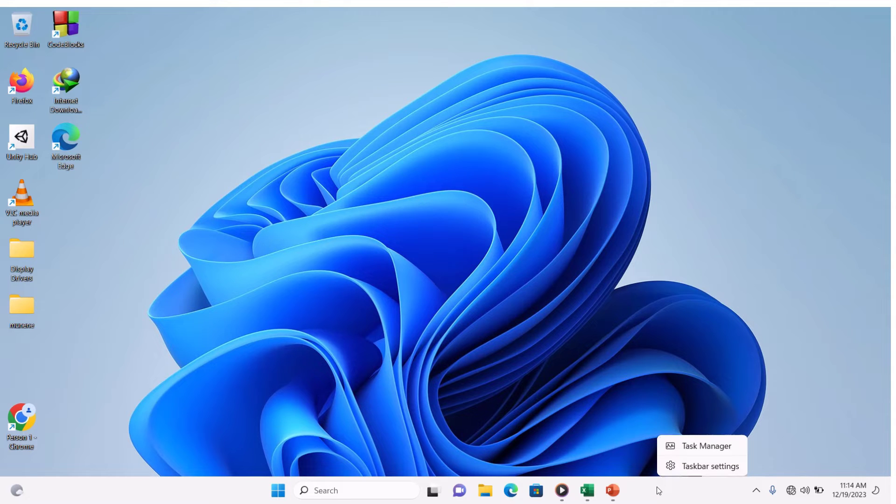
{"action": "left_click", "coordinate": [701, 469]}
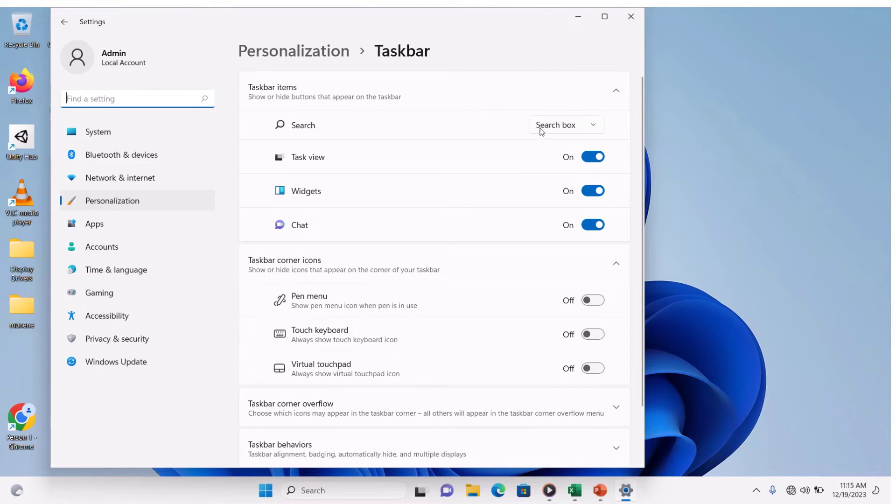
{"action": "left_click", "coordinate": [593, 125]}
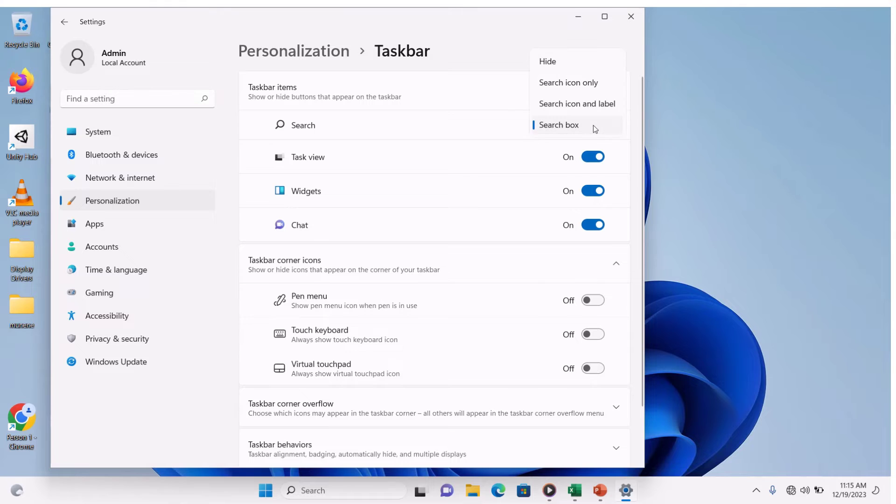
{"action": "left_click", "coordinate": [593, 127]}
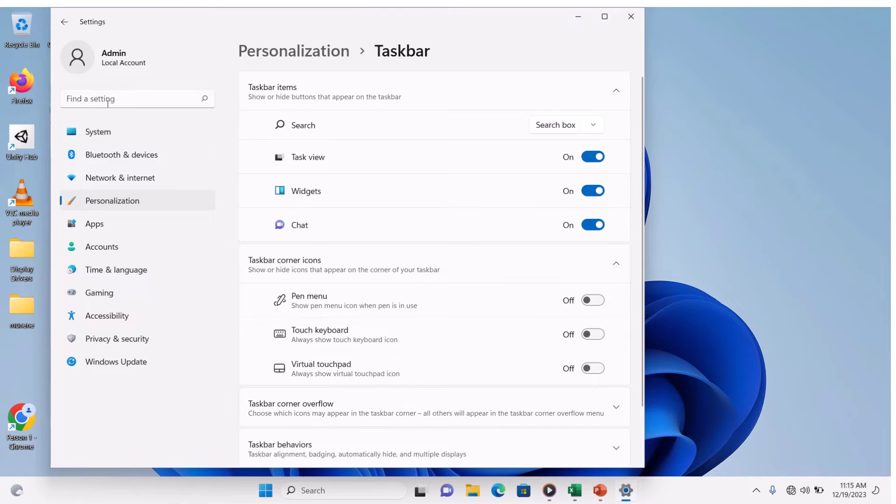
{"action": "left_click", "coordinate": [631, 17]}
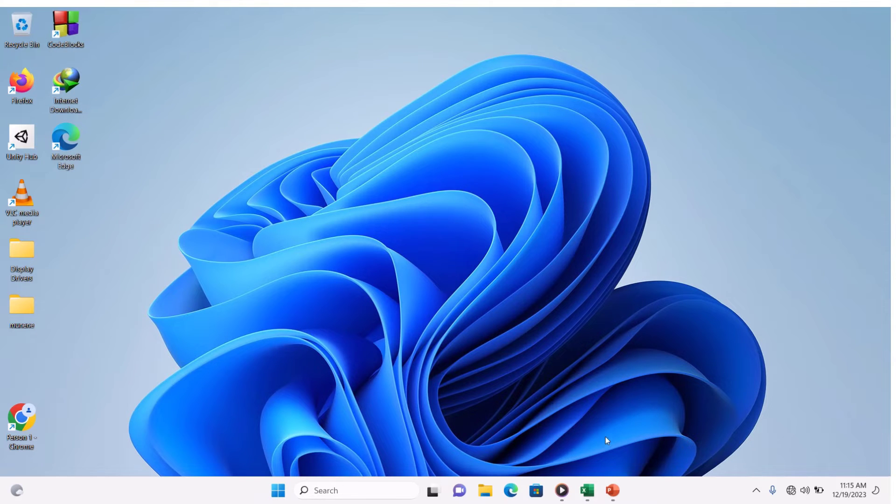
Step: Open Task Manager in its maximized, detailed view, examine the Media Player process's resource usage, and close it
{"action": "right_click", "coordinate": [647, 493]}
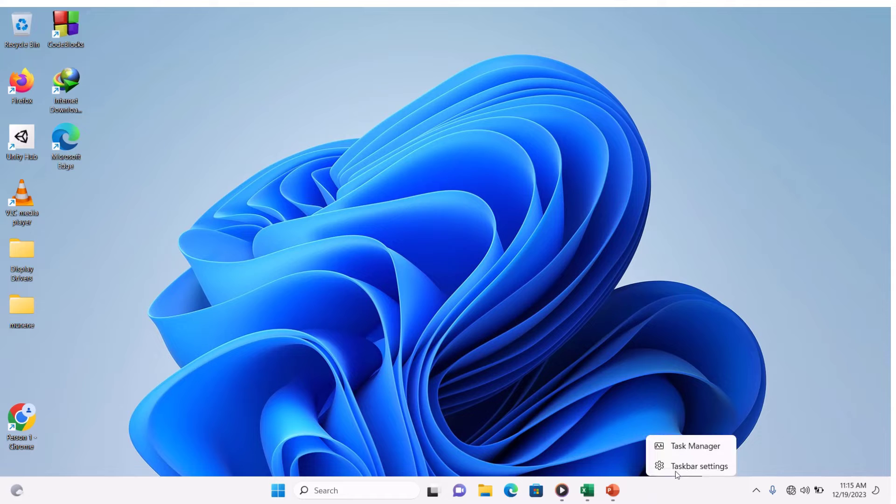
{"action": "left_click", "coordinate": [691, 449]}
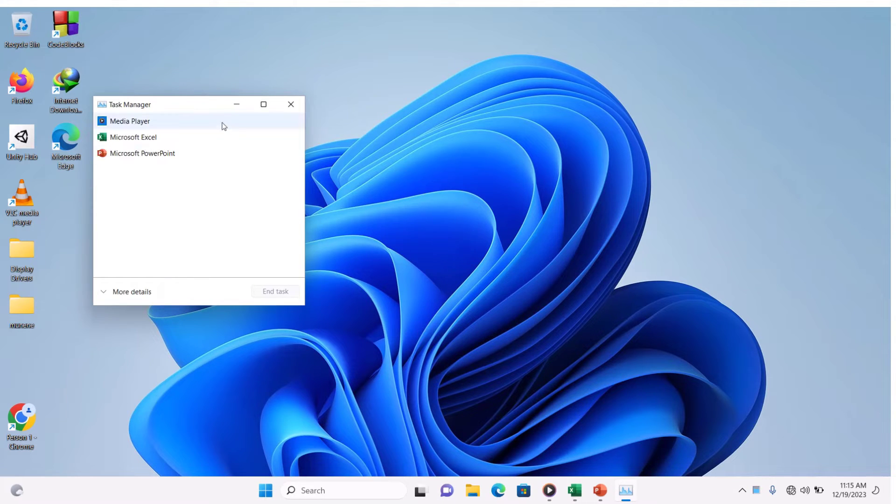
{"action": "left_click", "coordinate": [263, 105]}
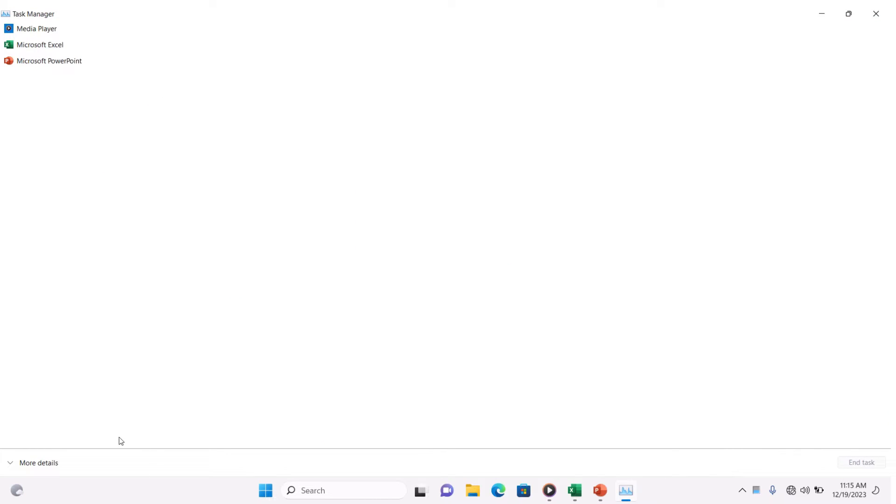
{"action": "left_click", "coordinate": [20, 463]}
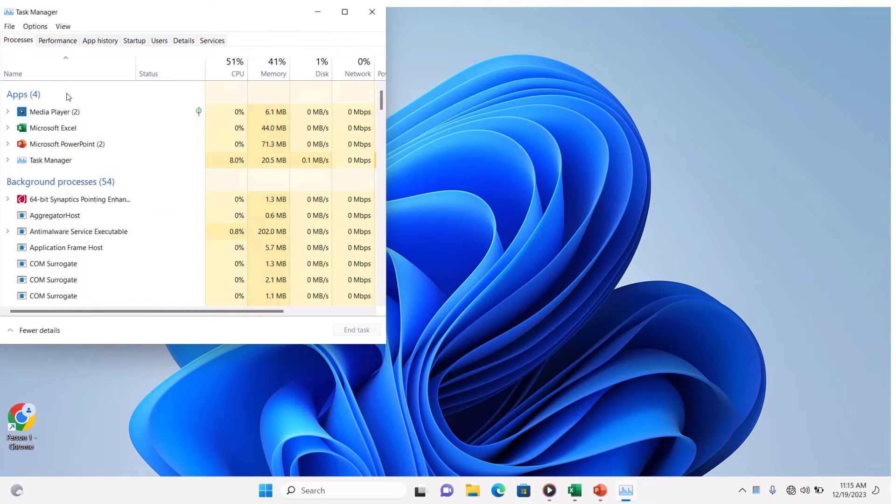
{"action": "left_click", "coordinate": [345, 13]}
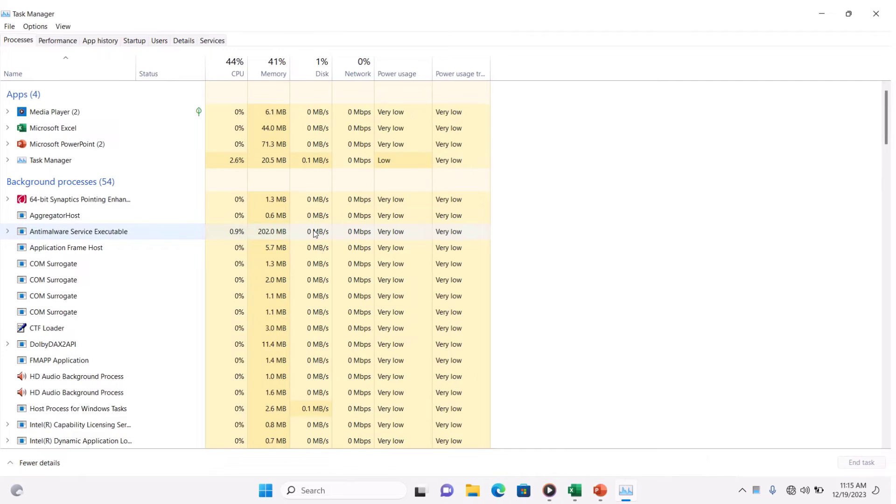
{"action": "left_click", "coordinate": [239, 115]}
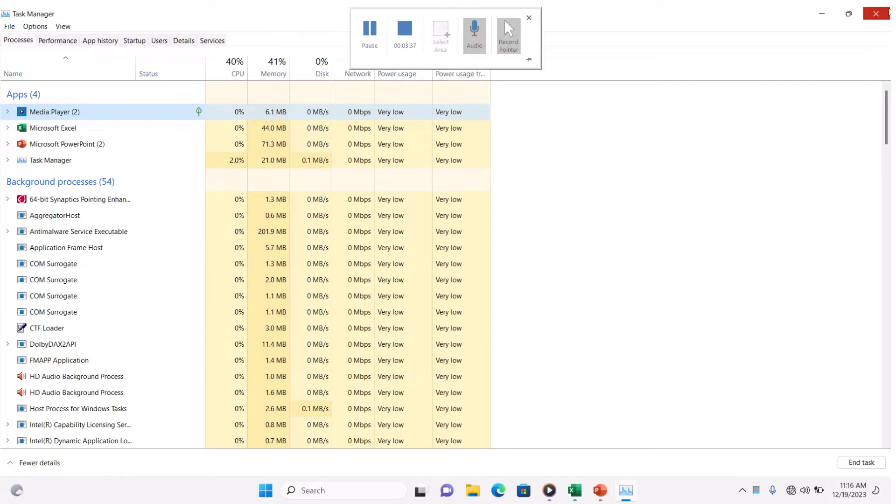
{"action": "left_click", "coordinate": [877, 14]}
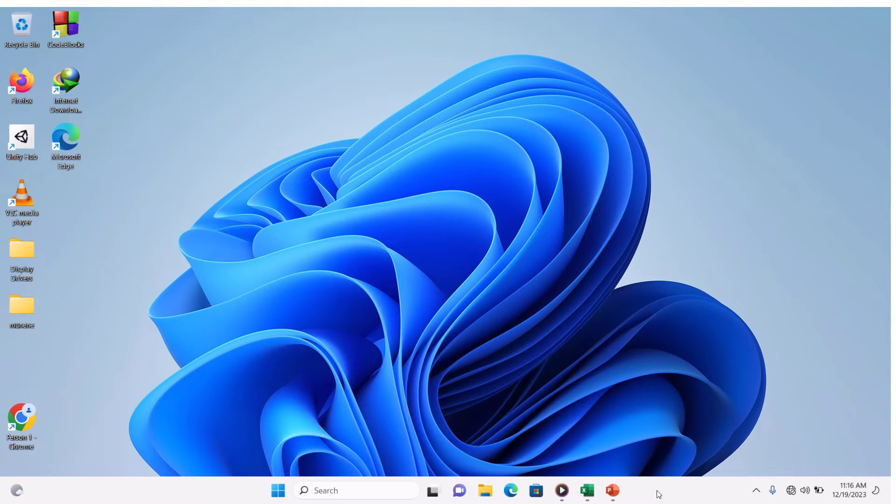
Step: Reopen Task Manager, check the memory usage of the Media Player process, and close it again
{"action": "right_click", "coordinate": [658, 494]}
{"action": "left_click", "coordinate": [683, 447]}
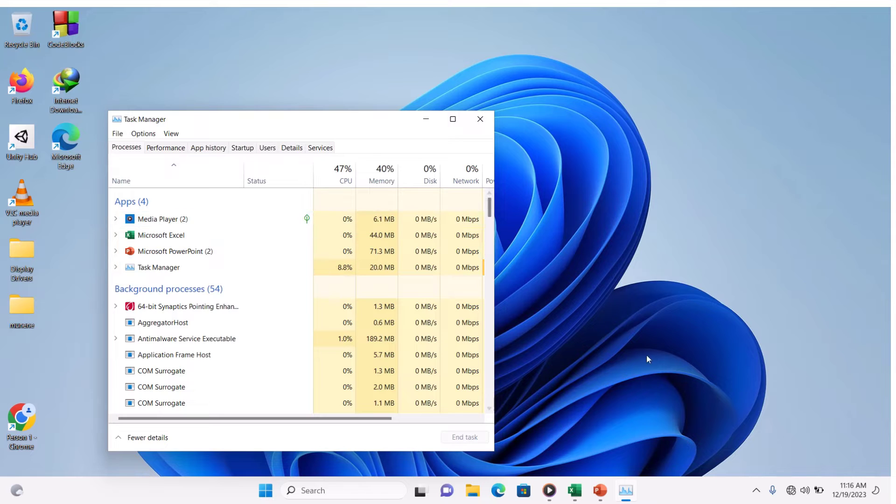
{"action": "left_click", "coordinate": [394, 221]}
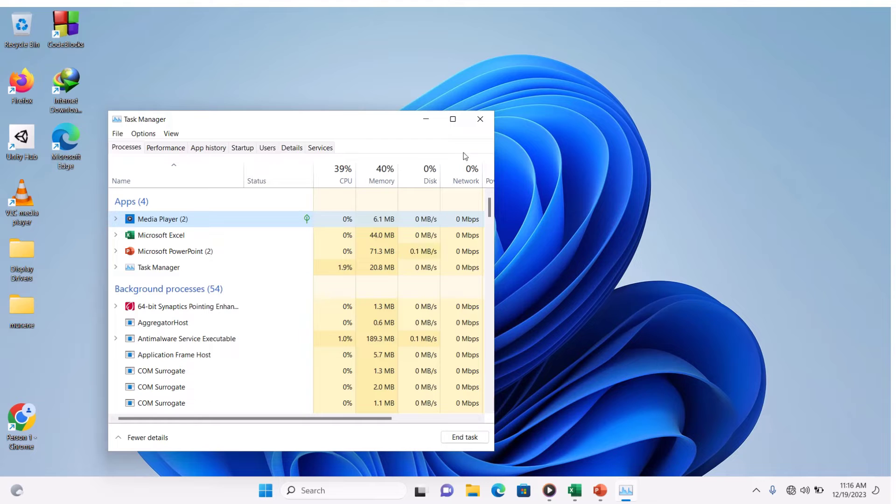
{"action": "left_click", "coordinate": [475, 122]}
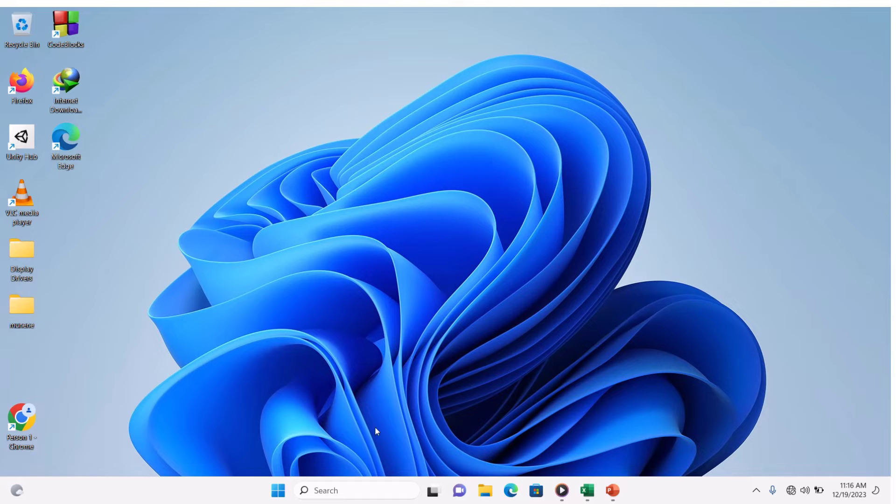
Step: Browse the Start menu's pinned apps, full app list and search page, and dismiss it
{"action": "left_click", "coordinate": [279, 491]}
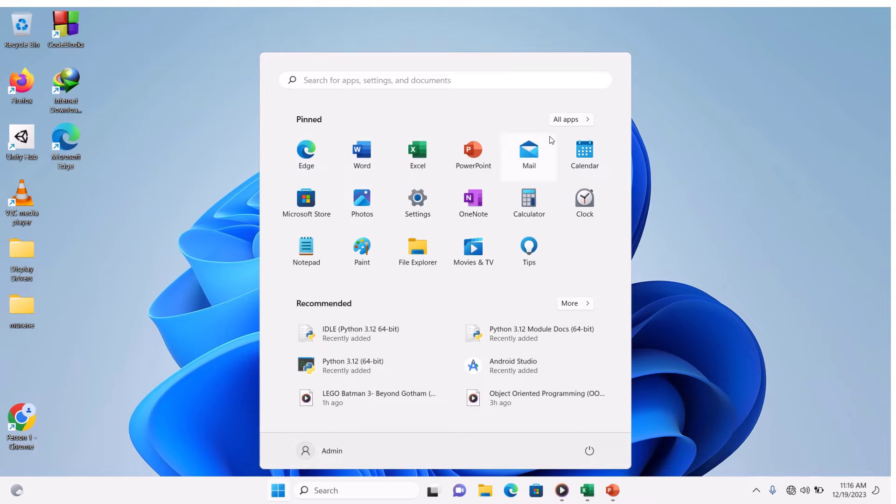
{"action": "left_click", "coordinate": [559, 122]}
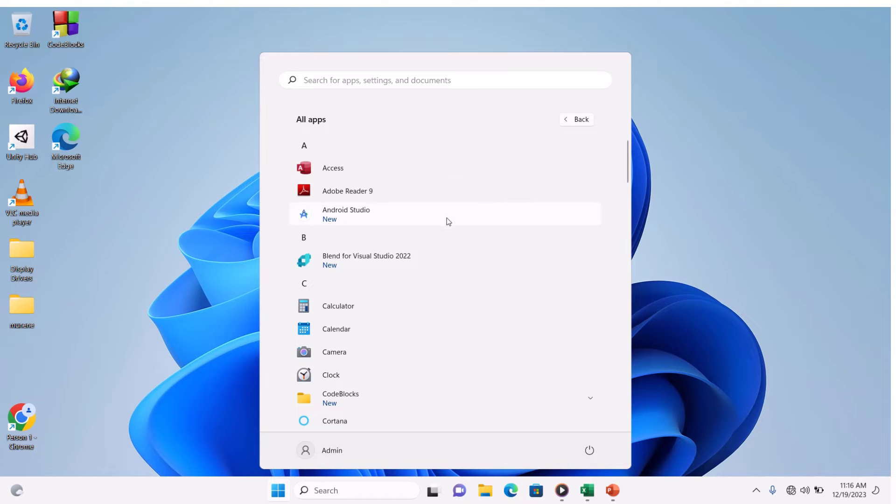
{"action": "left_click", "coordinate": [384, 80]}
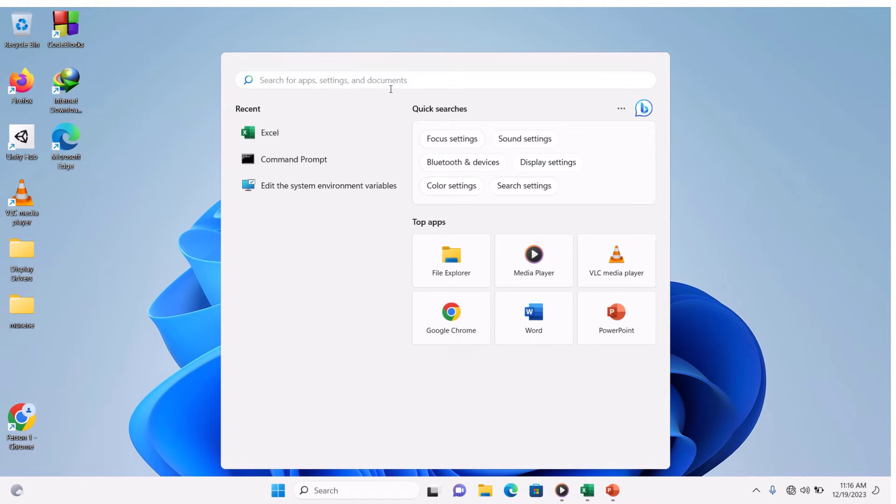
{"action": "left_click", "coordinate": [712, 111]}
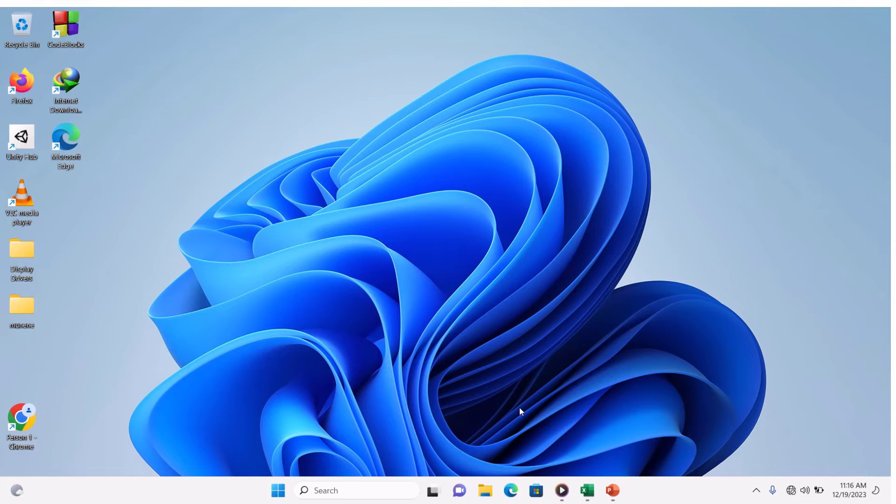
Step: Search for "PU", pin the Publisher app to Start, and check the pinned apps
{"action": "key", "text": "super"}
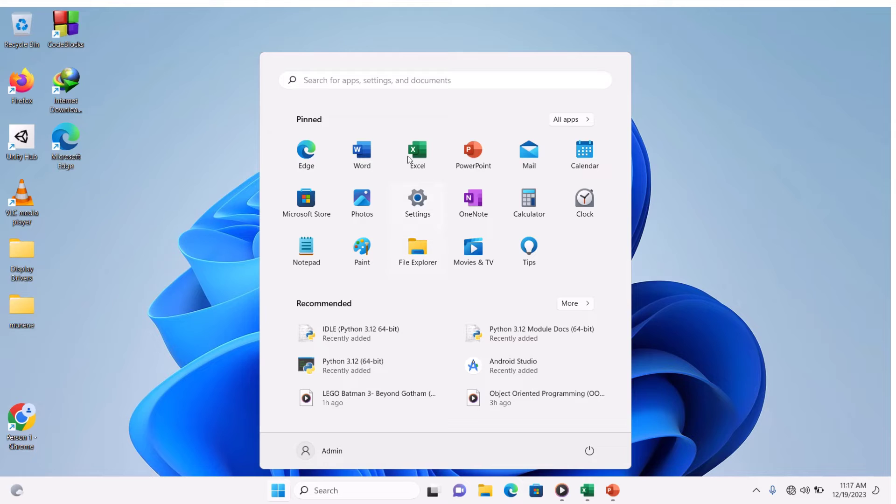
{"action": "left_click", "coordinate": [392, 80]}
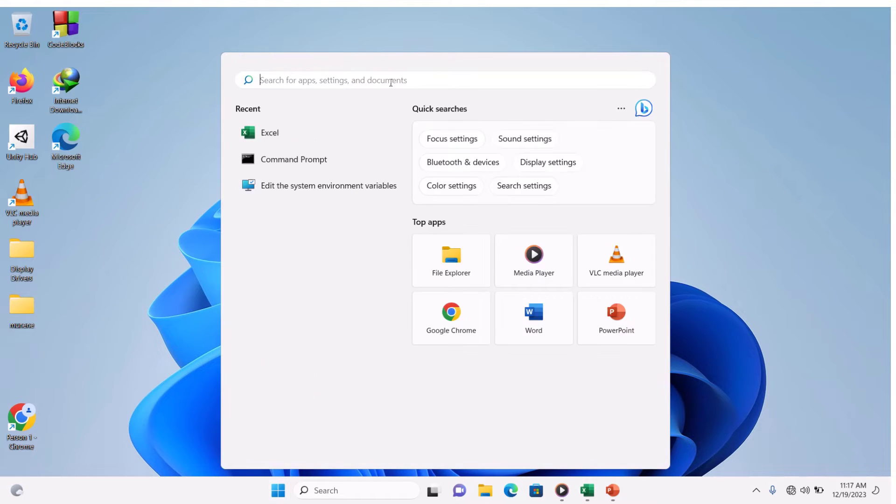
{"action": "type", "text": "PU"}
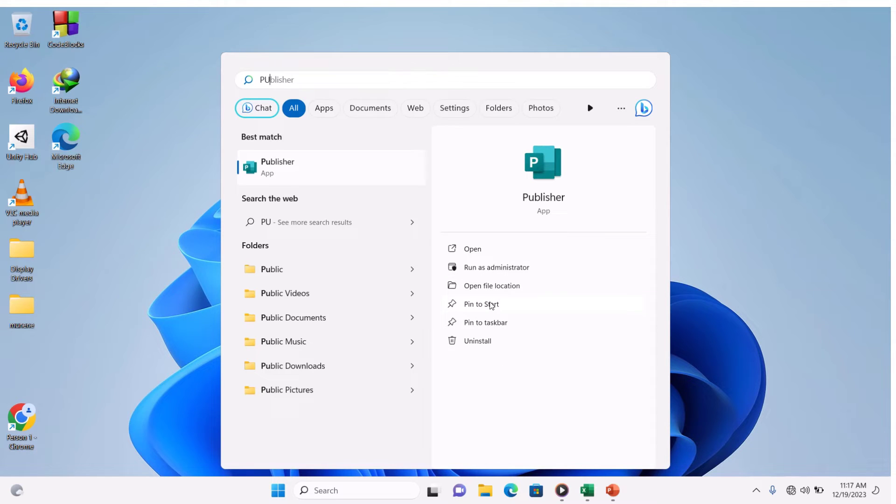
{"action": "left_click", "coordinate": [491, 304]}
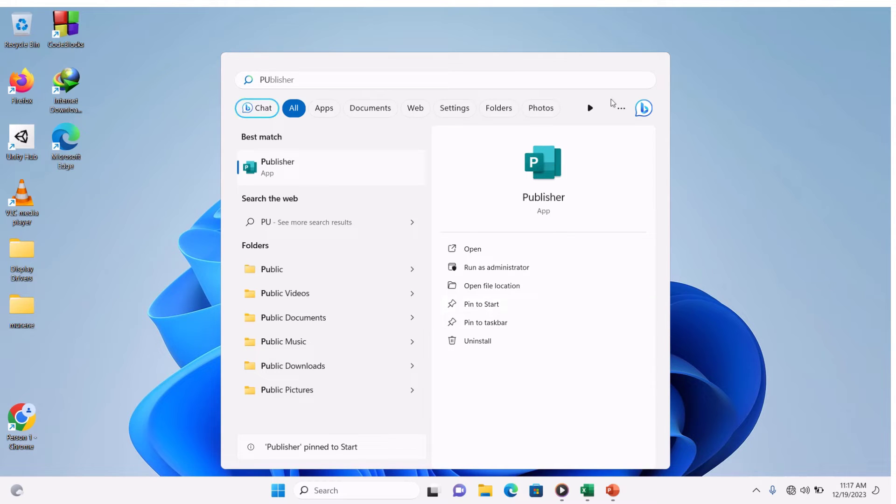
{"action": "left_click", "coordinate": [746, 153]}
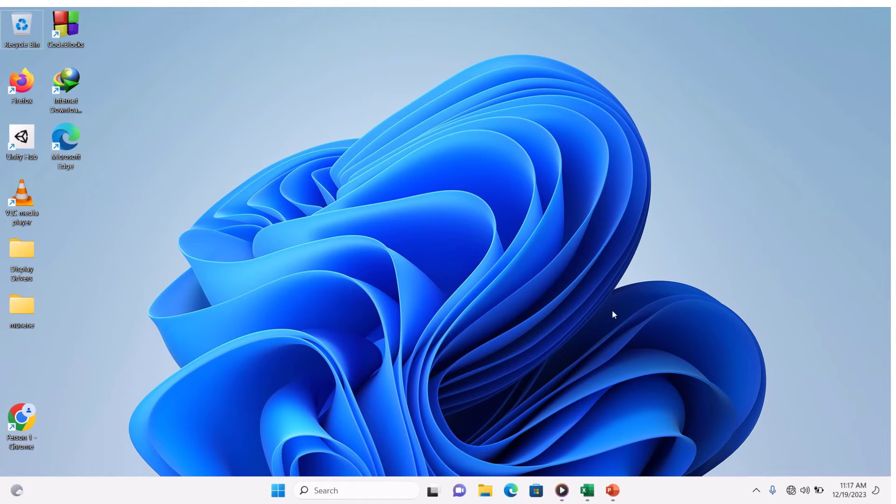
{"action": "key", "text": "super"}
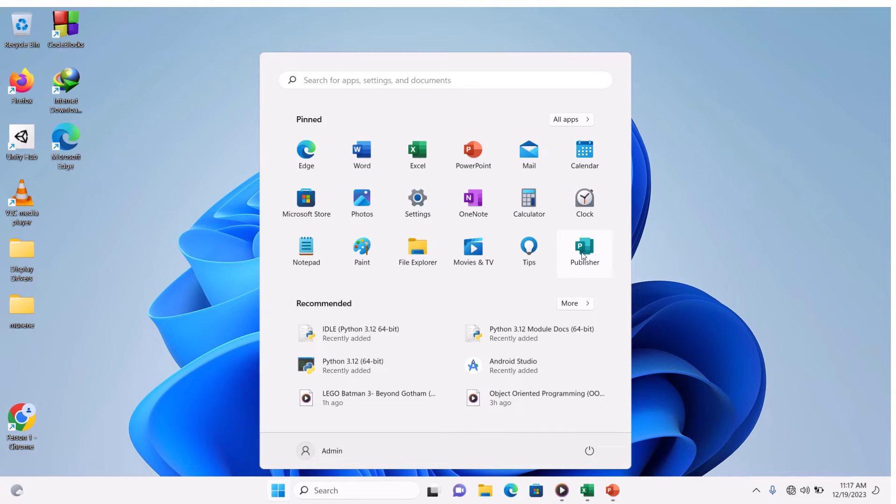
Step: Pin the Publisher app from the Start menu to the taskbar and dismiss the Start menu
{"action": "right_click", "coordinate": [584, 254]}
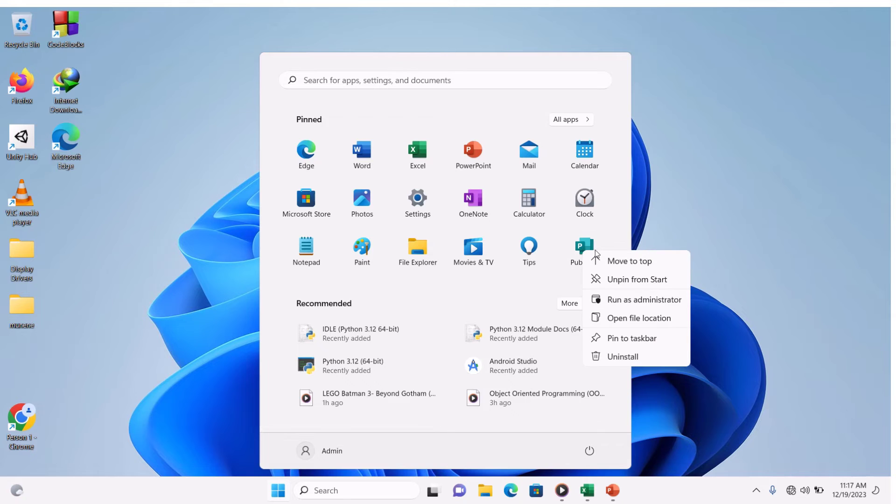
{"action": "left_click", "coordinate": [631, 339]}
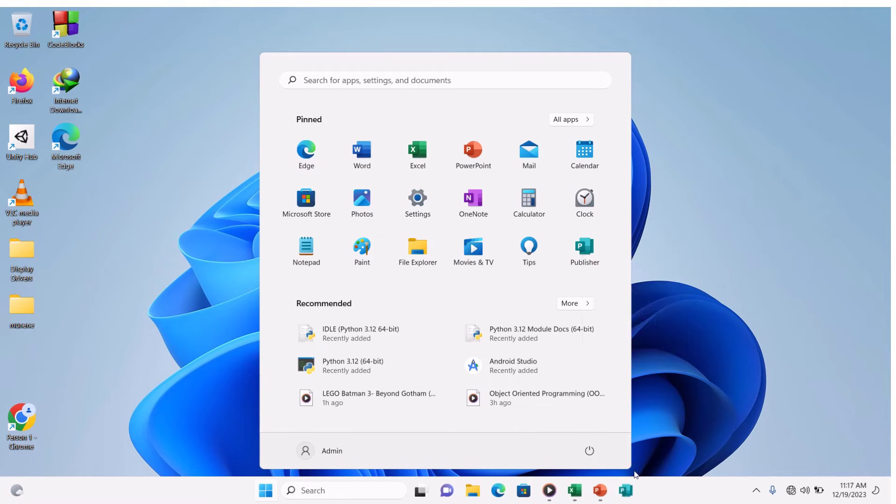
{"action": "left_click", "coordinate": [722, 336]}
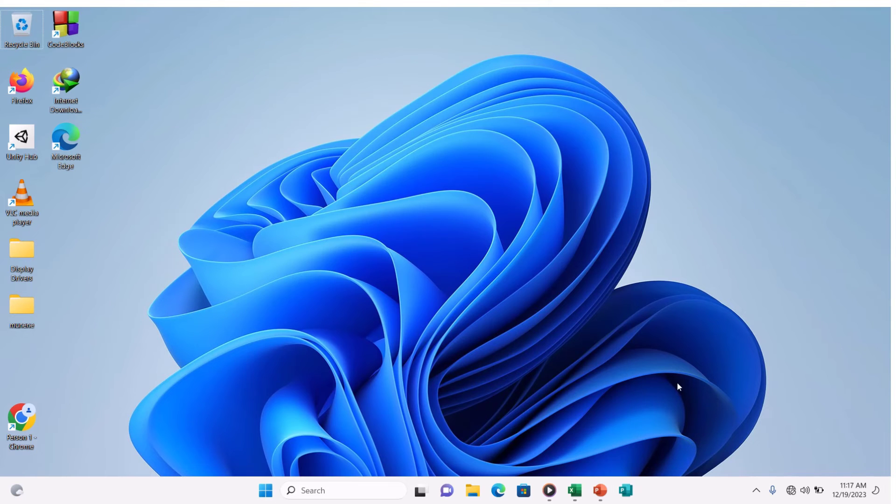
Step: Launch Publisher from the taskbar, close it, and unpin it from the taskbar
{"action": "left_click", "coordinate": [628, 490]}
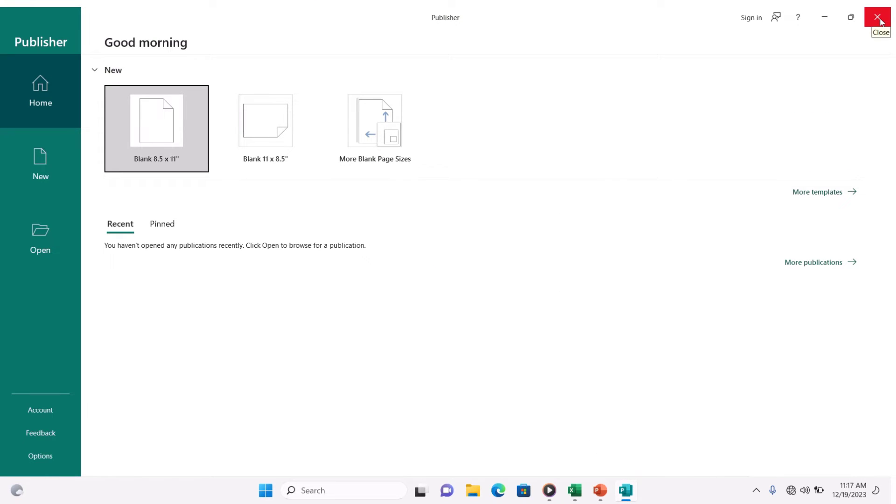
{"action": "left_click", "coordinate": [881, 20]}
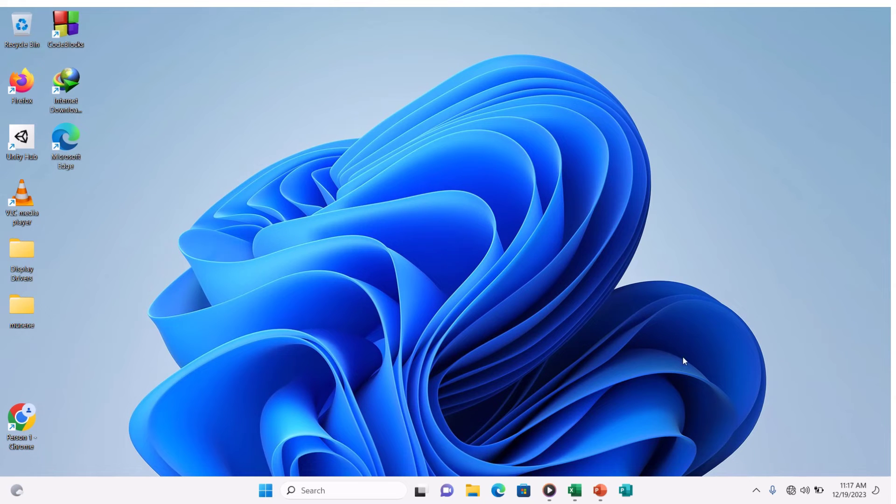
{"action": "right_click", "coordinate": [629, 493]}
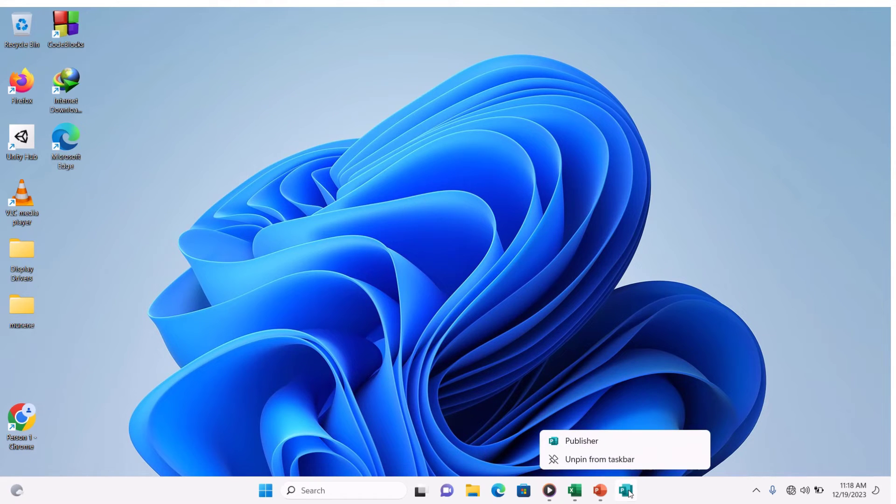
{"action": "left_click", "coordinate": [584, 462]}
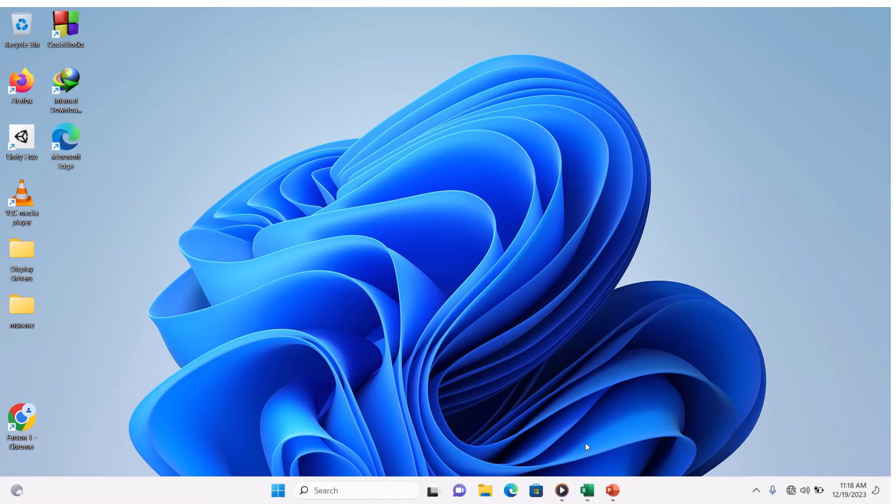
Step: Check the account options and the power options in the Start menu, and dismiss it
{"action": "left_click", "coordinate": [278, 490]}
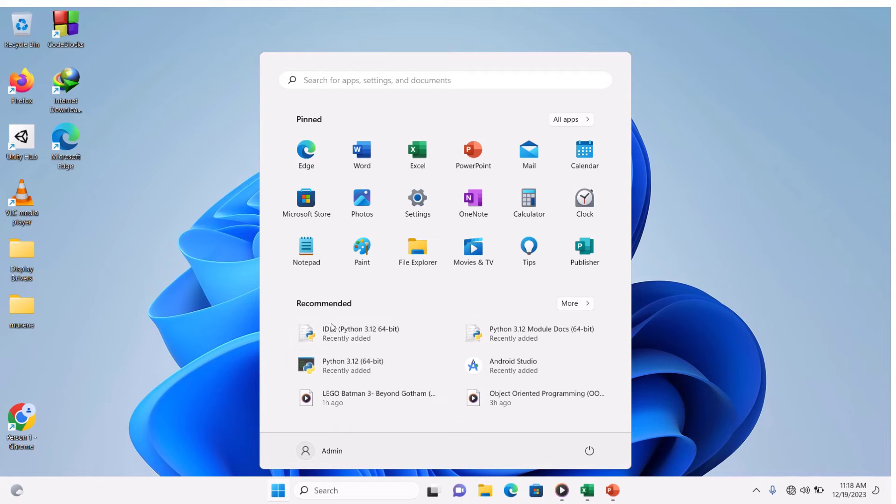
{"action": "left_click", "coordinate": [307, 451]}
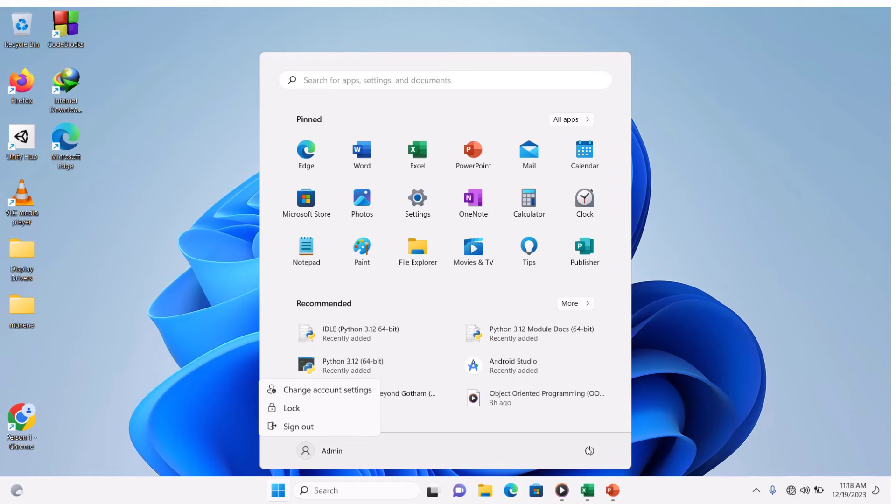
{"action": "left_click", "coordinate": [587, 449]}
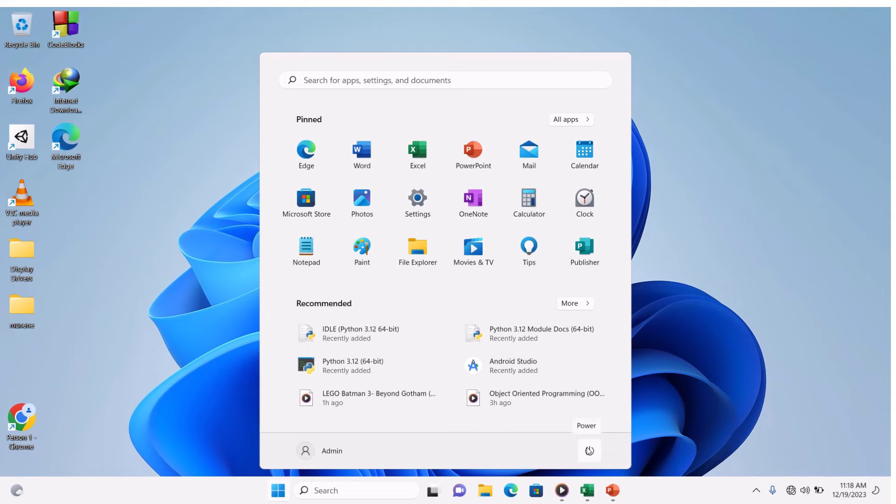
{"action": "left_click", "coordinate": [589, 450]}
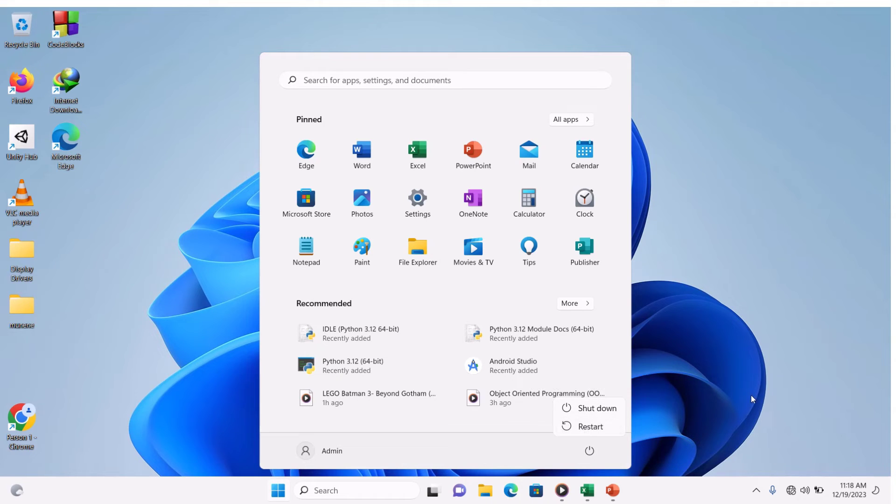
{"action": "key", "text": "Escape"}
{"action": "key", "text": "Escape"}
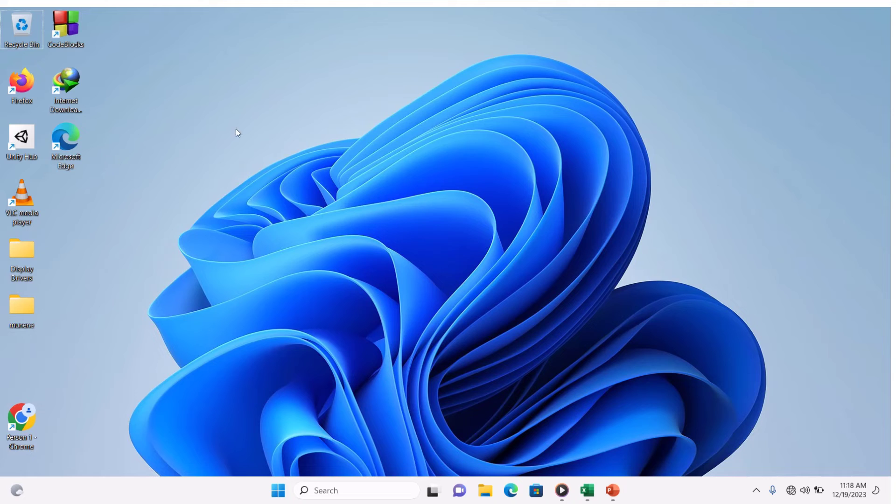
Step: Create a new folder on the desktop with its default name and delete it
{"action": "right_click", "coordinate": [159, 112]}
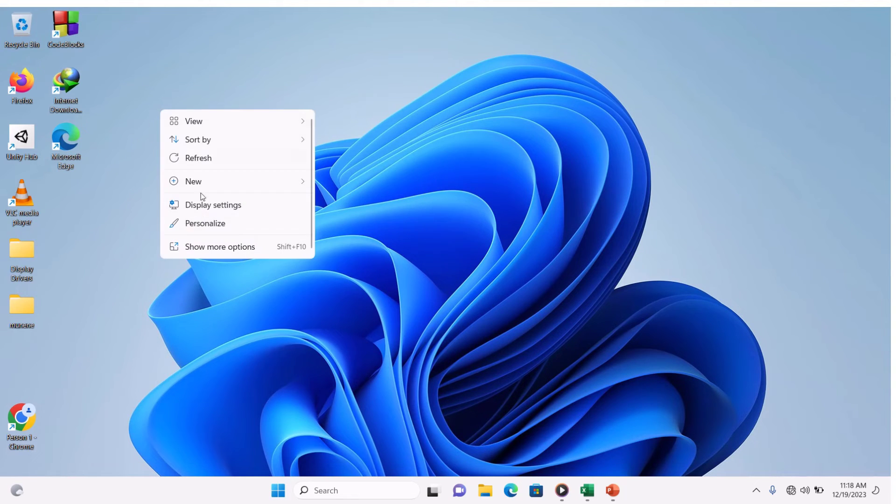
{"action": "mouse_move", "coordinate": [210, 187]}
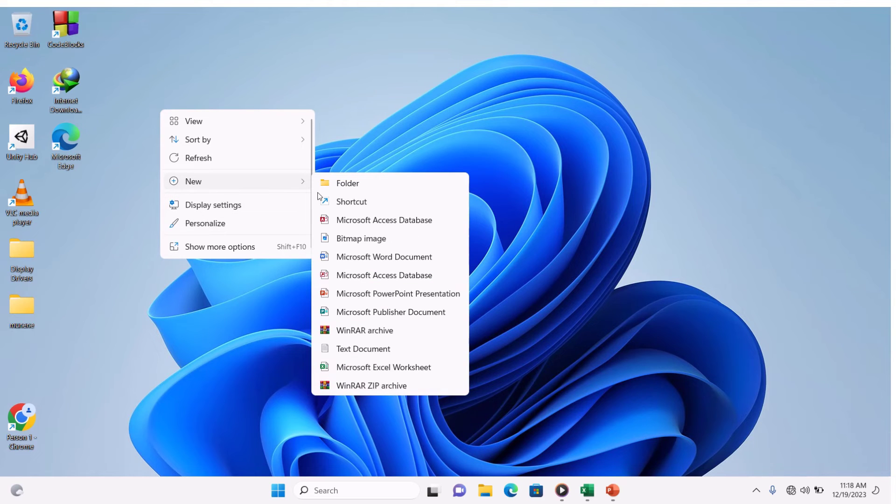
{"action": "left_click", "coordinate": [343, 188]}
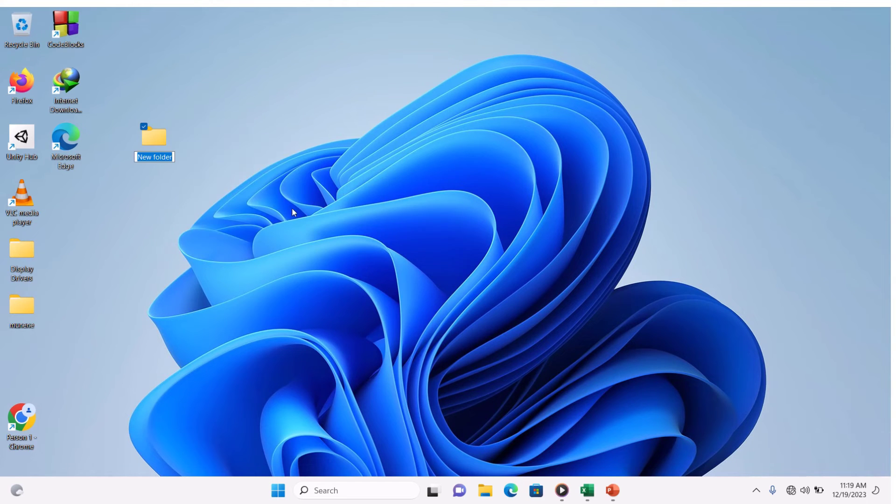
{"action": "right_click", "coordinate": [151, 140]}
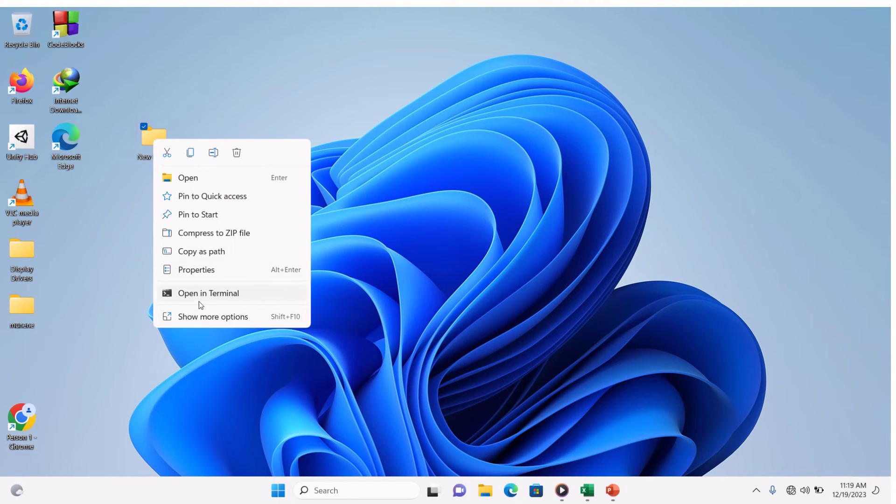
{"action": "left_click", "coordinate": [237, 154]}
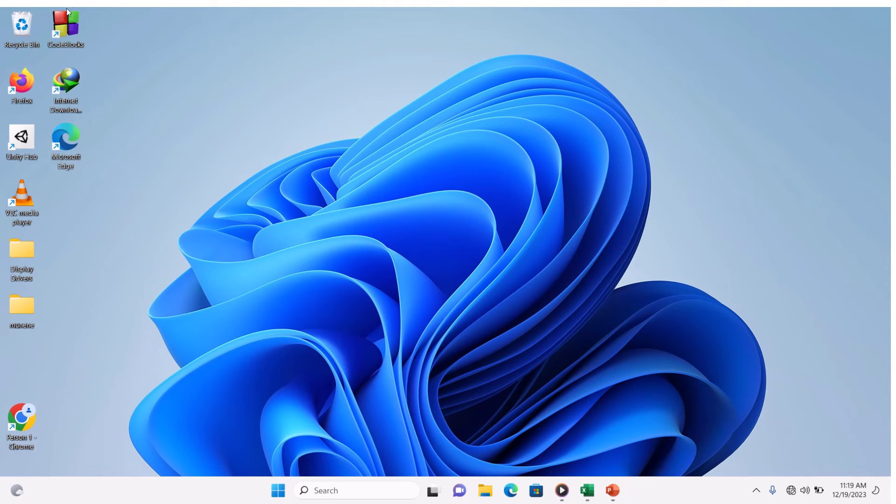
Step: Permanently delete the new folder from the Recycle Bin and close the Recycle Bin window
{"action": "double_click", "coordinate": [20, 29]}
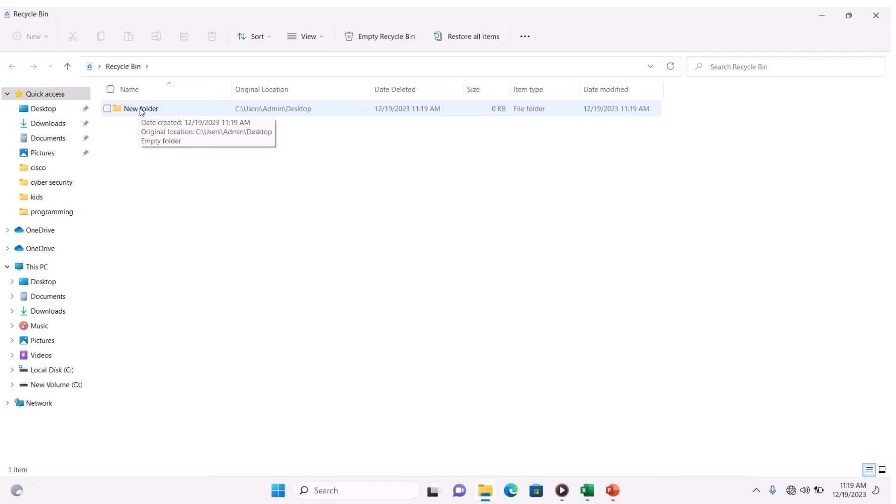
{"action": "right_click", "coordinate": [142, 111]}
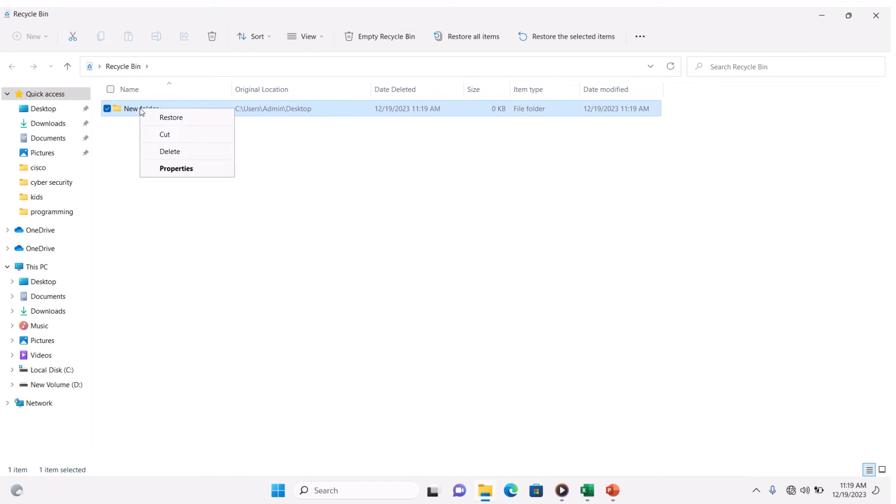
{"action": "left_click", "coordinate": [171, 151]}
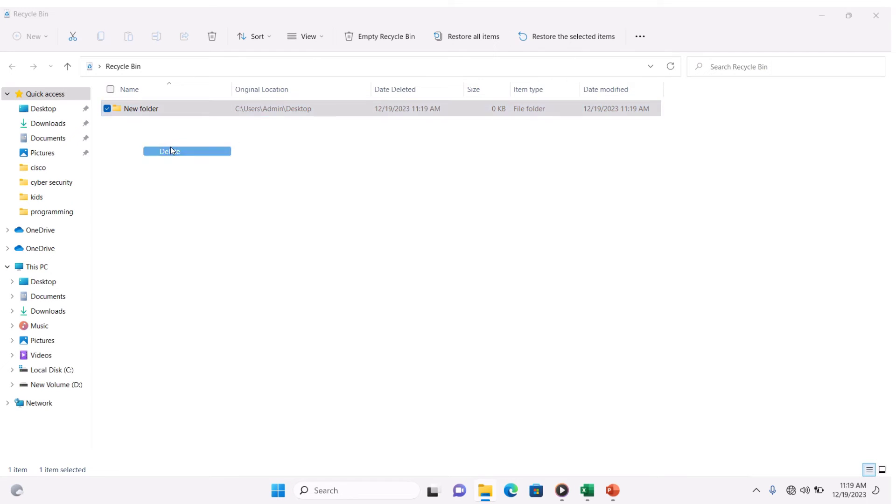
{"action": "left_click", "coordinate": [486, 288]}
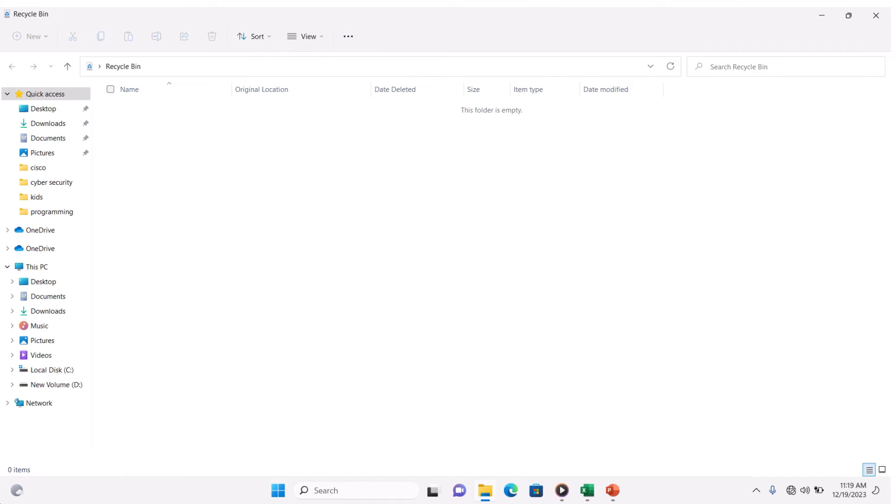
{"action": "left_click", "coordinate": [877, 21]}
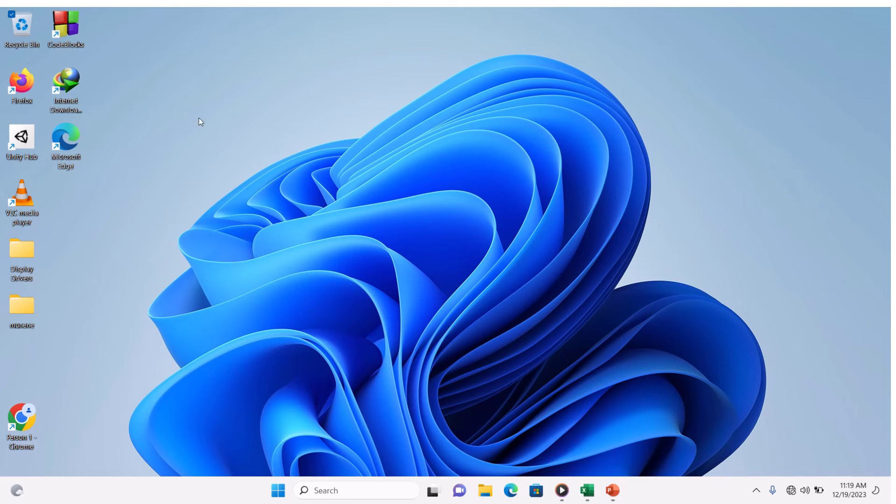
Step: Switch the desktop icons to small icons, followed by large icons
{"action": "right_click", "coordinate": [170, 96]}
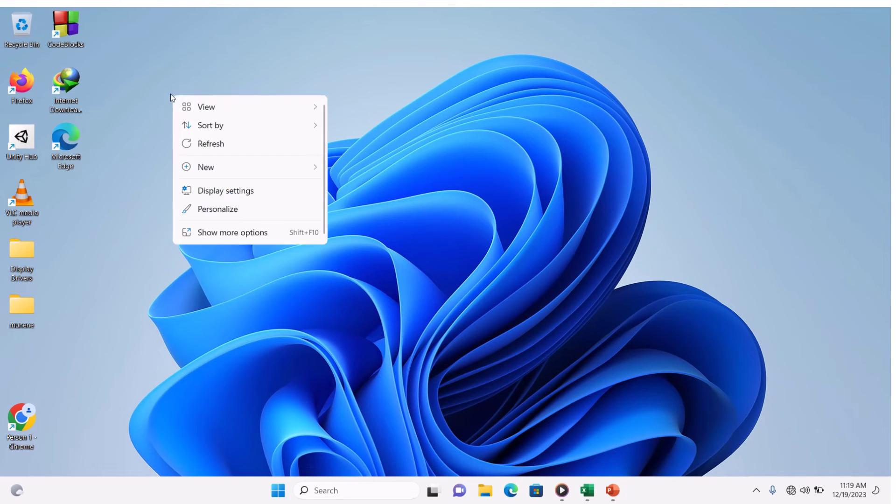
{"action": "mouse_move", "coordinate": [211, 116]}
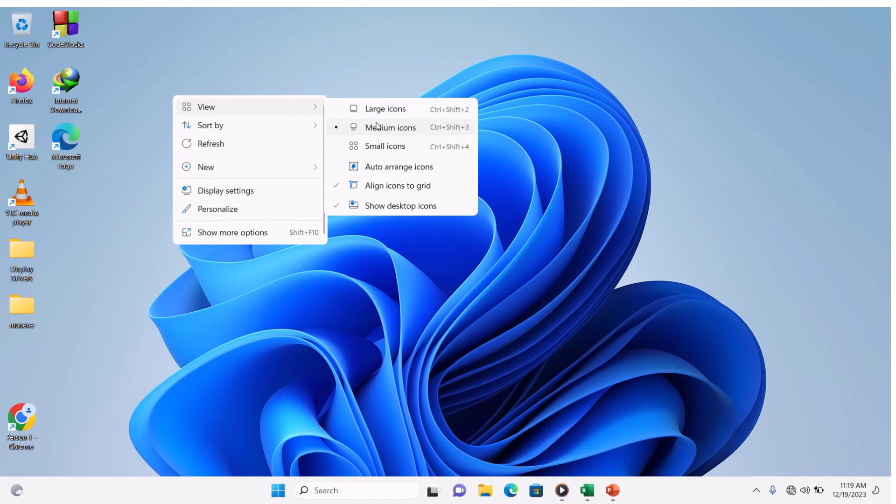
{"action": "left_click", "coordinate": [394, 146]}
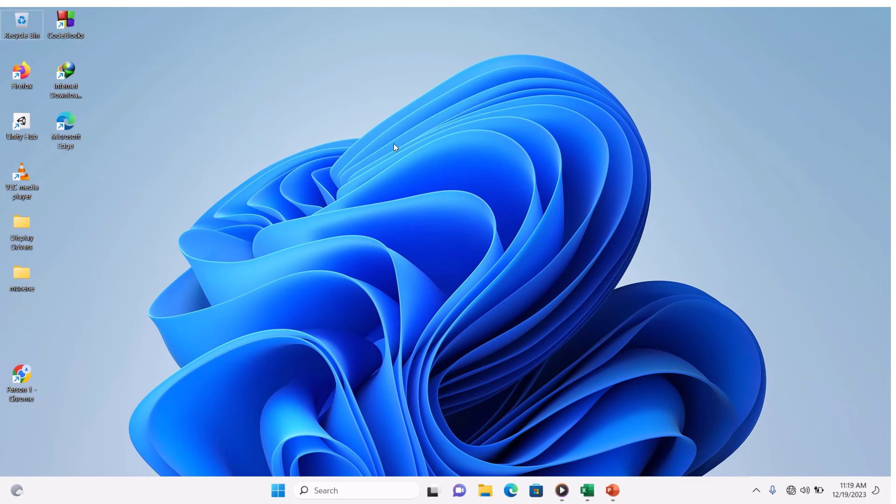
{"action": "right_click", "coordinate": [231, 88]}
{"action": "mouse_move", "coordinate": [264, 100]}
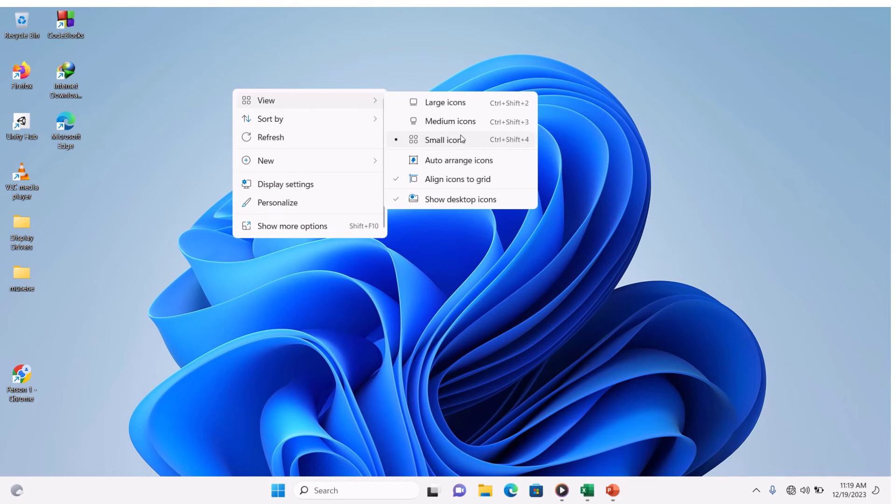
{"action": "left_click", "coordinate": [452, 109]}
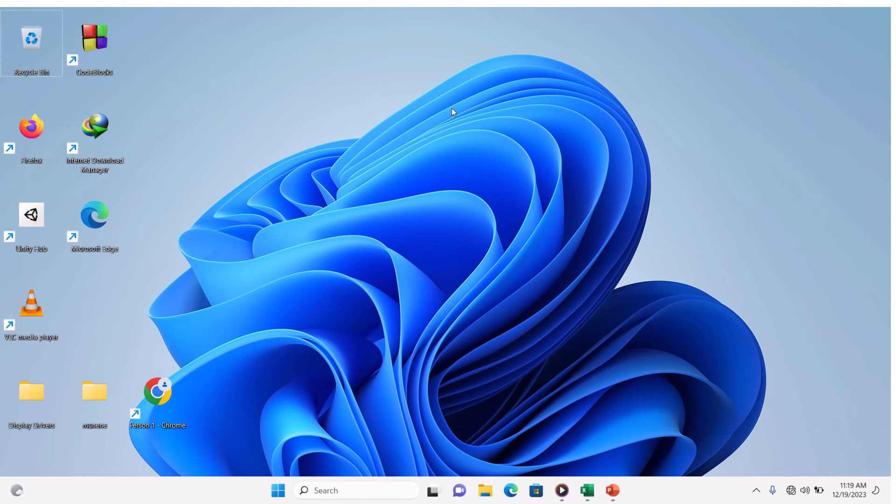
Step: Set the desktop icons back to medium size and refresh the desktop
{"action": "right_click", "coordinate": [290, 92]}
{"action": "mouse_move", "coordinate": [308, 109]}
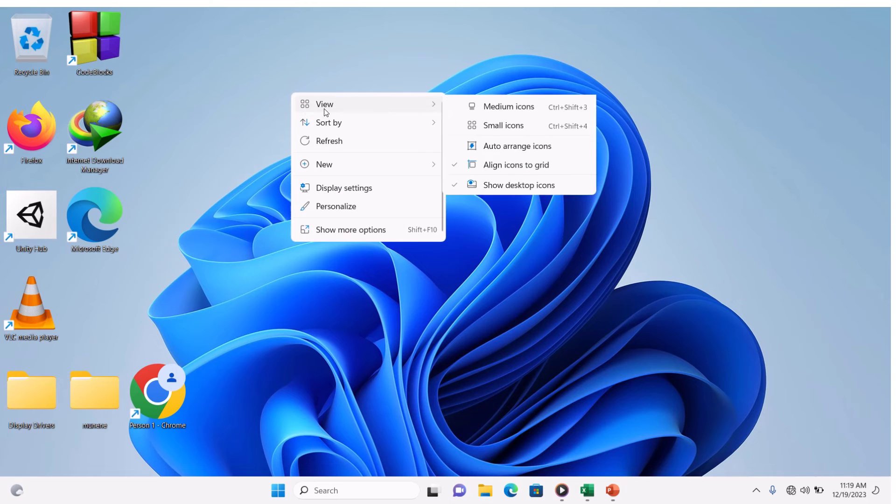
{"action": "left_click", "coordinate": [517, 126]}
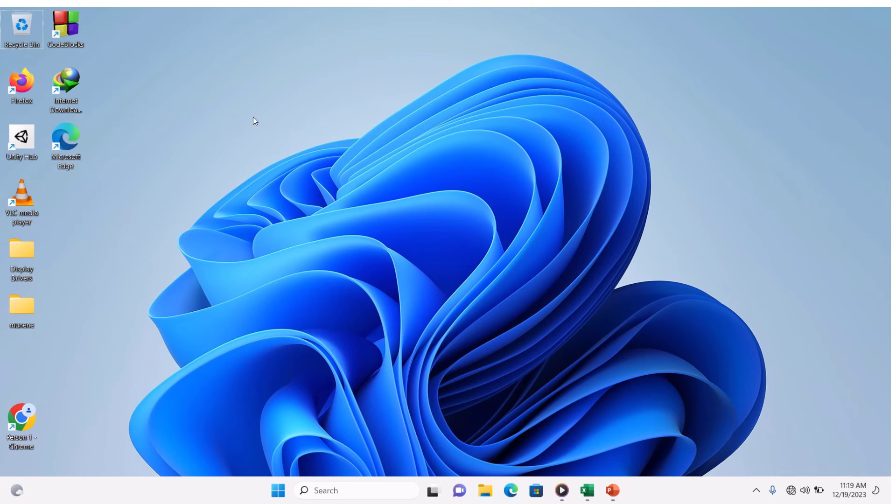
{"action": "right_click", "coordinate": [212, 105]}
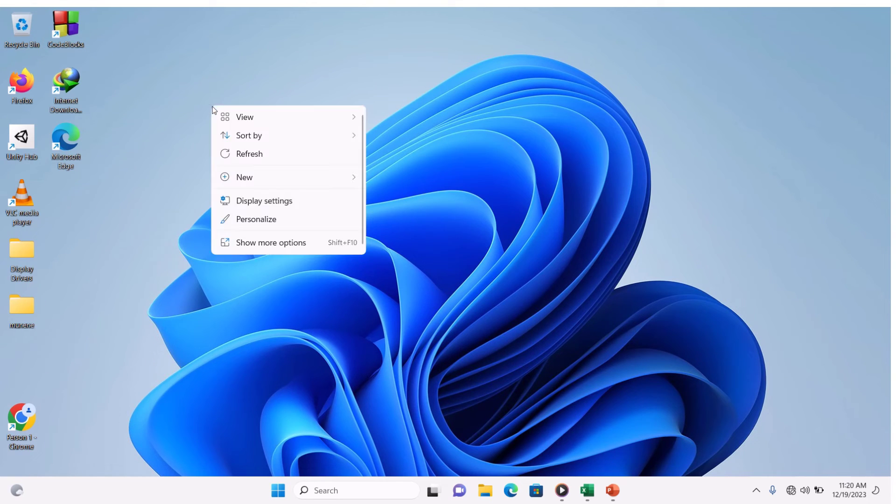
{"action": "left_click", "coordinate": [248, 150]}
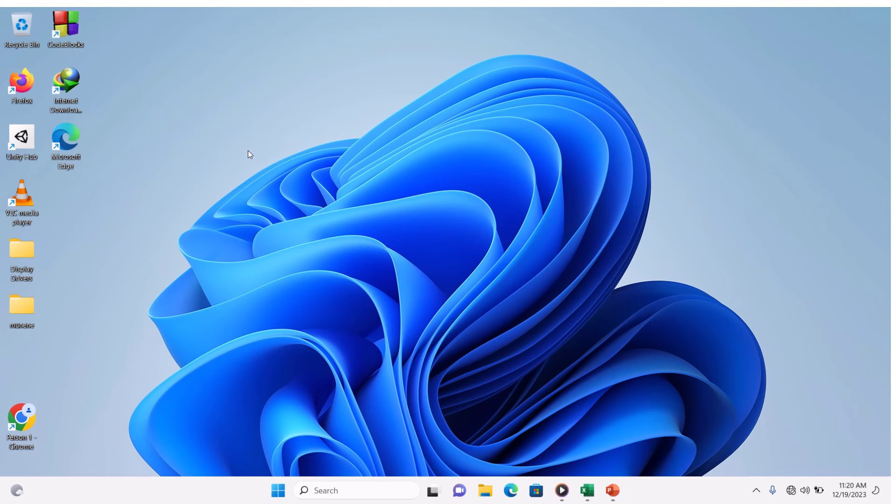
Step: In the display settings, raise the brightness to about one third, select the 125% (Recommended) scale, and close Settings
{"action": "right_click", "coordinate": [215, 127]}
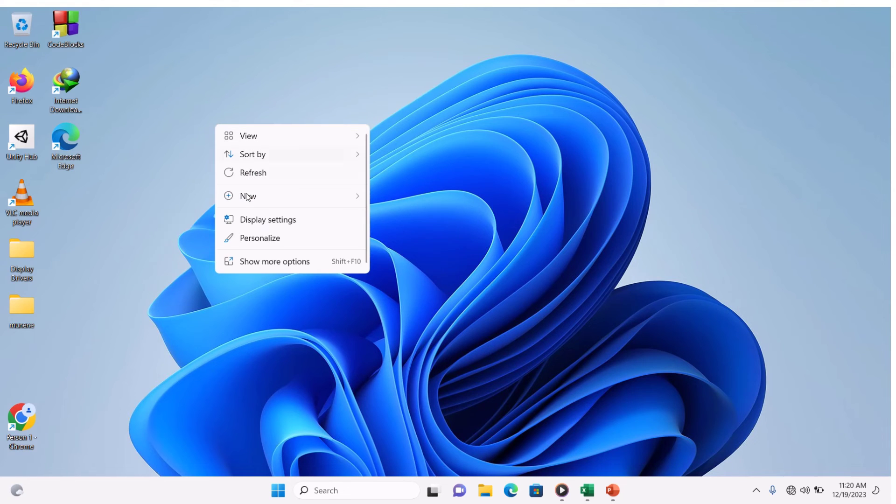
{"action": "left_click", "coordinate": [262, 220]}
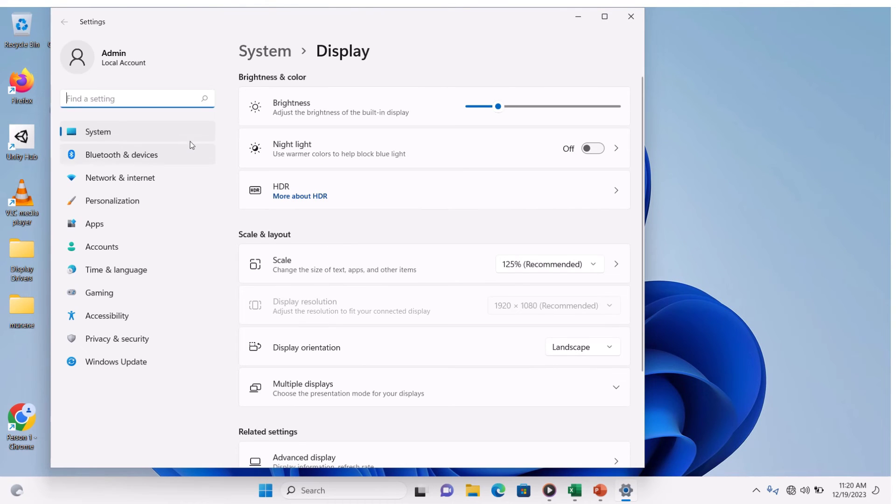
{"action": "left_click", "coordinate": [520, 107]}
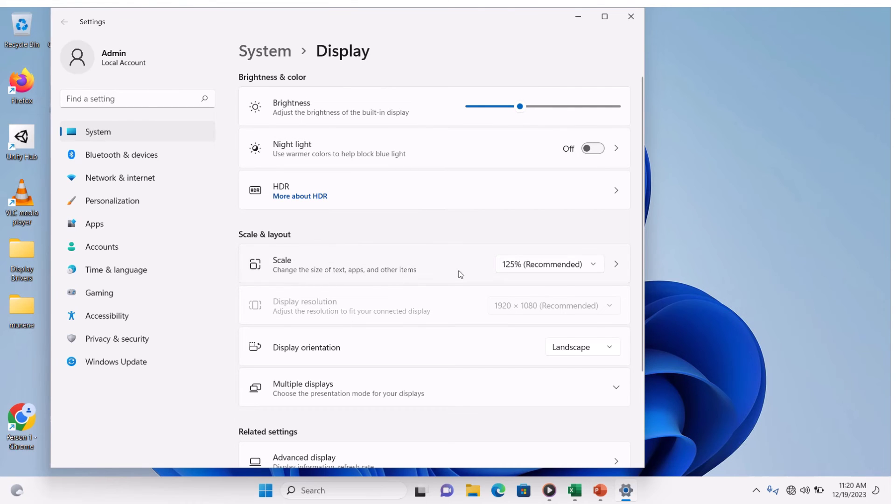
{"action": "left_click", "coordinate": [600, 265]}
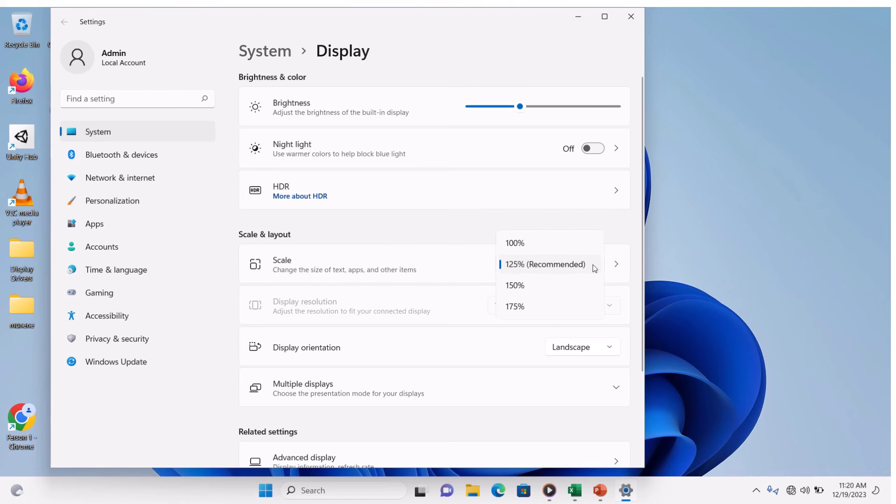
{"action": "left_click", "coordinate": [592, 265]}
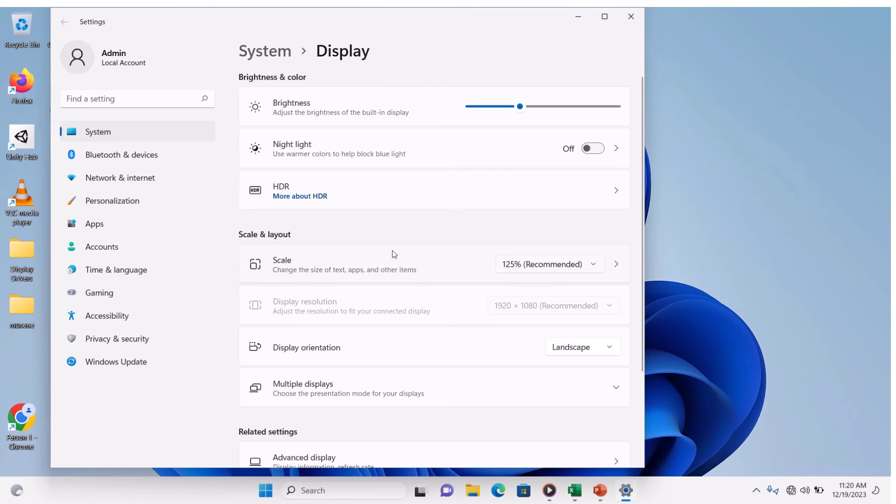
{"action": "left_click", "coordinate": [630, 17]}
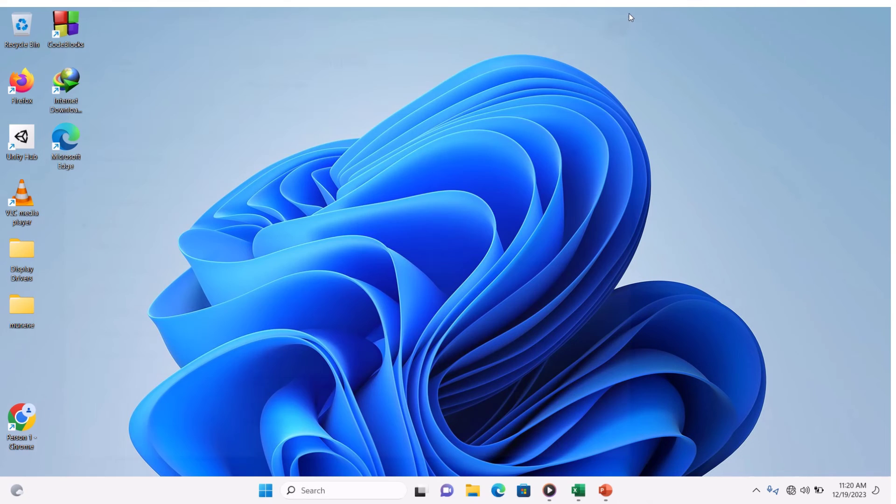
Step: Examine the desktop personalization themes and the background picture options, and close Settings
{"action": "right_click", "coordinate": [248, 139]}
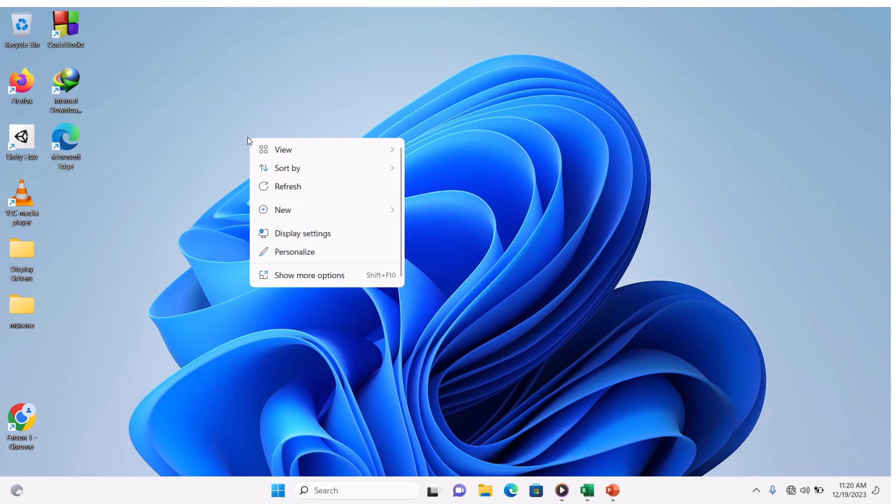
{"action": "left_click", "coordinate": [291, 258]}
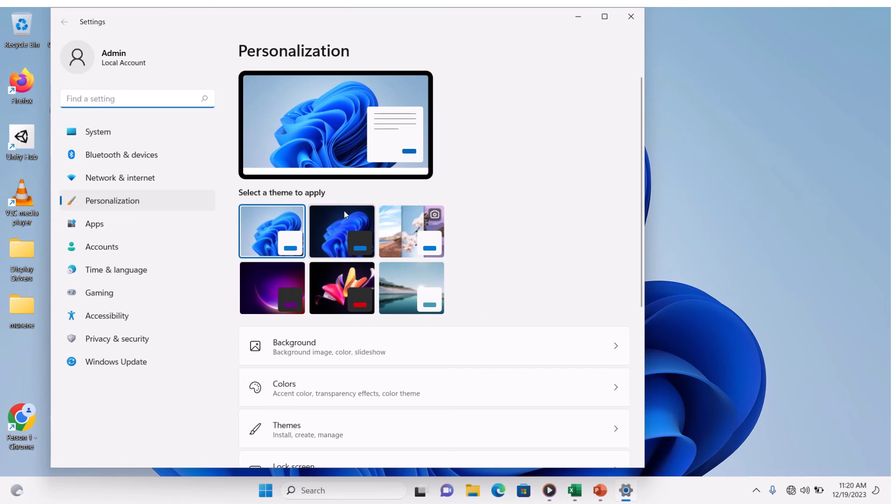
{"action": "left_click", "coordinate": [619, 349]}
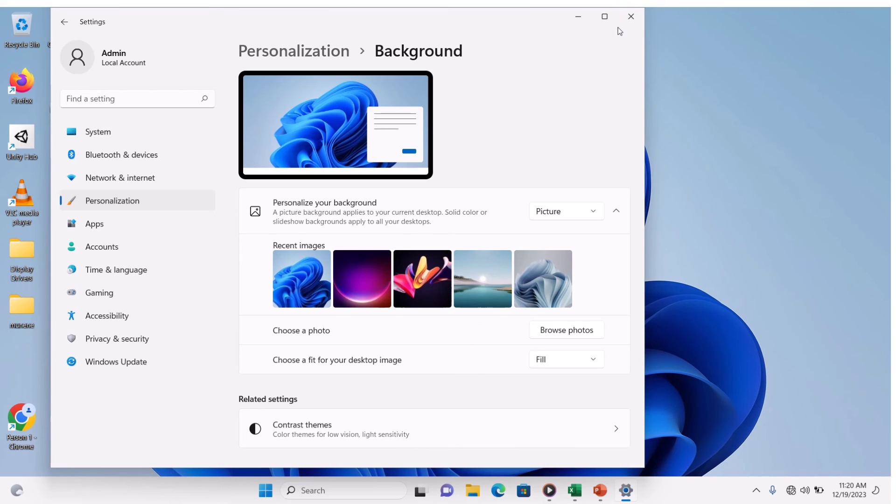
{"action": "left_click", "coordinate": [629, 22]}
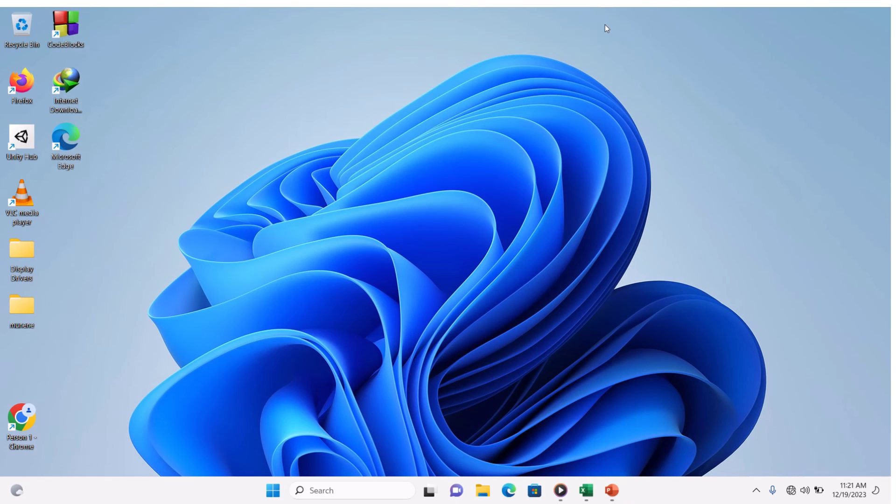
Step: Create a new Microsoft Word document on the desktop with its default name and move it to the top row
{"action": "right_click", "coordinate": [242, 108]}
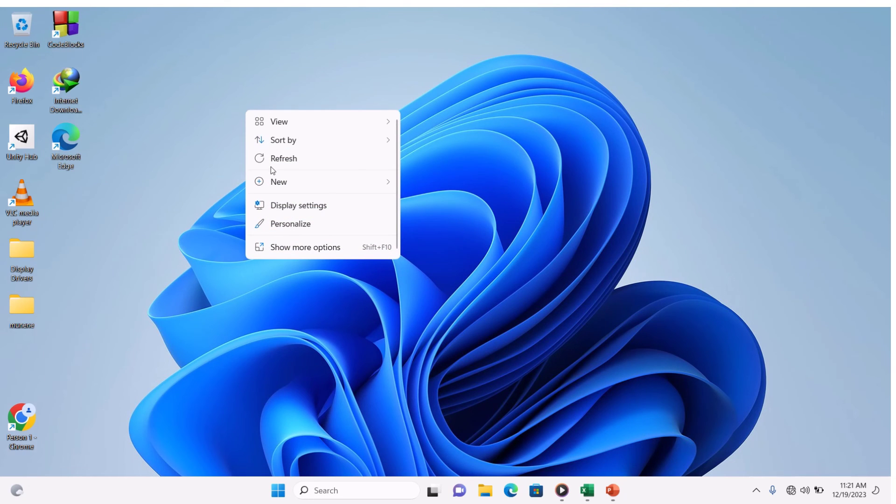
{"action": "mouse_move", "coordinate": [282, 187]}
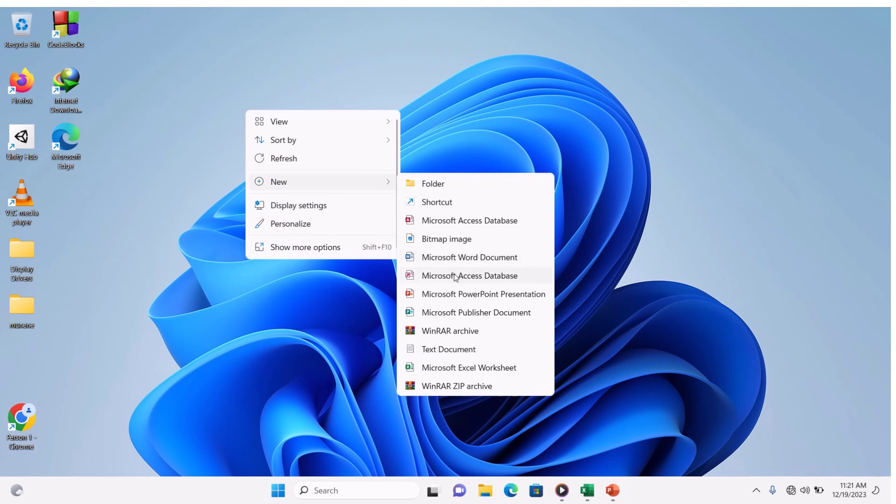
{"action": "left_click", "coordinate": [452, 258]}
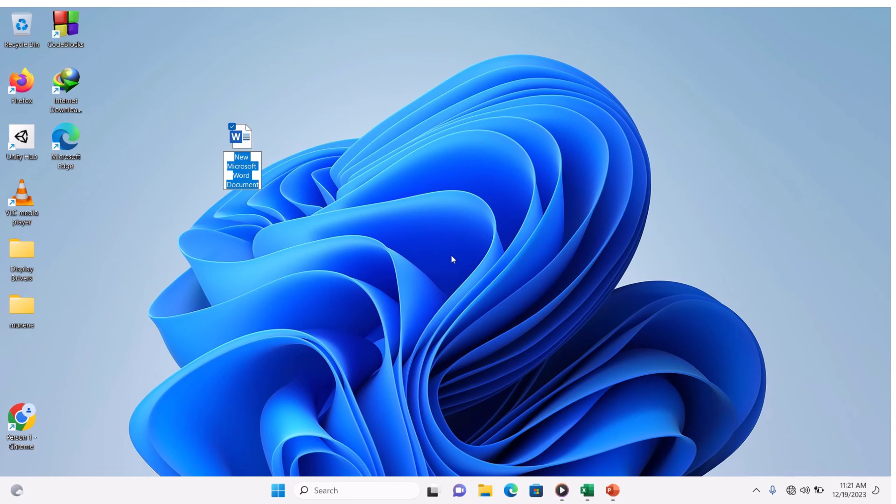
{"action": "left_click", "coordinate": [286, 208]}
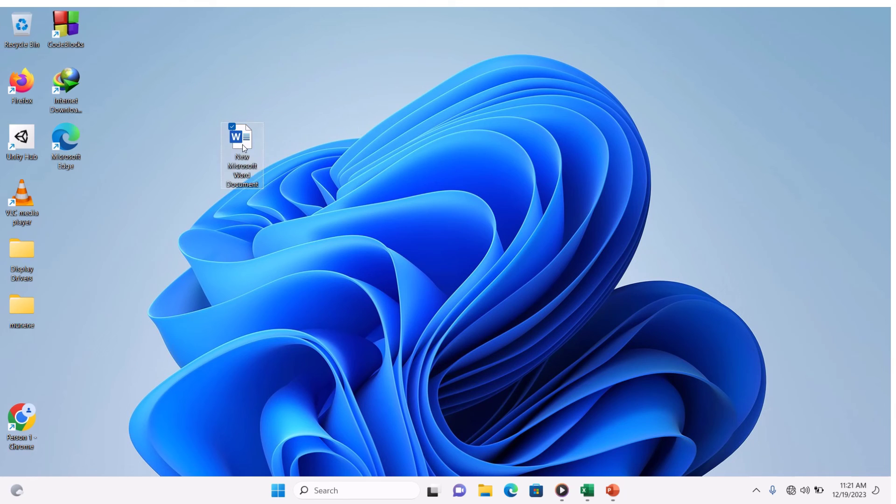
{"action": "left_click_drag", "start_coordinate": [242, 144], "coordinate": [220, 47]}
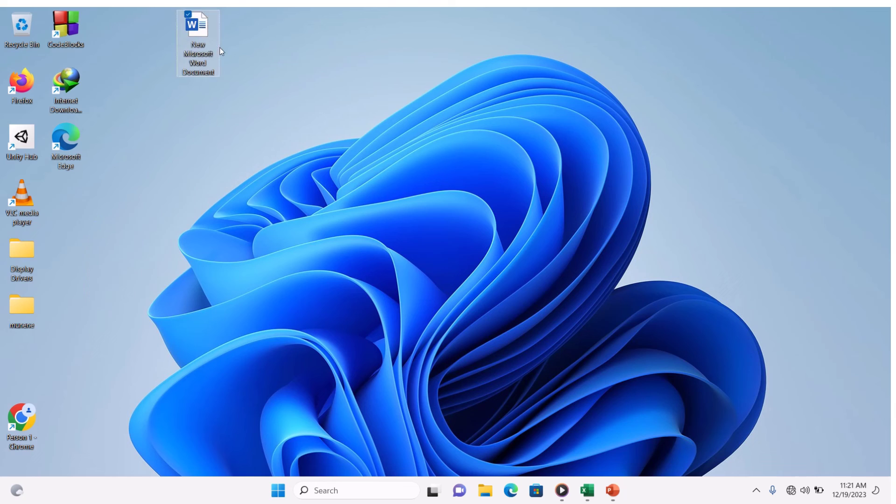
Step: Examine the new Word document's full set of file options and its general properties, and dismiss the properties without changes
{"action": "right_click", "coordinate": [188, 52]}
{"action": "left_click", "coordinate": [243, 189]}
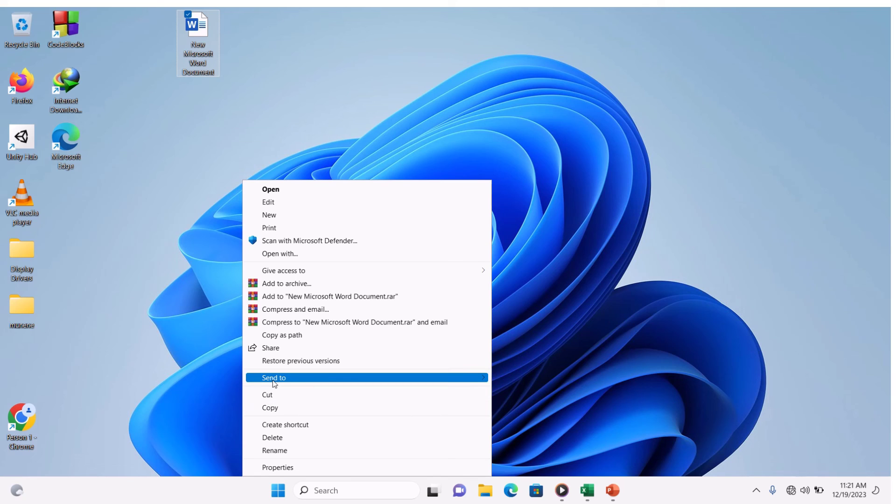
{"action": "mouse_move", "coordinate": [274, 382]}
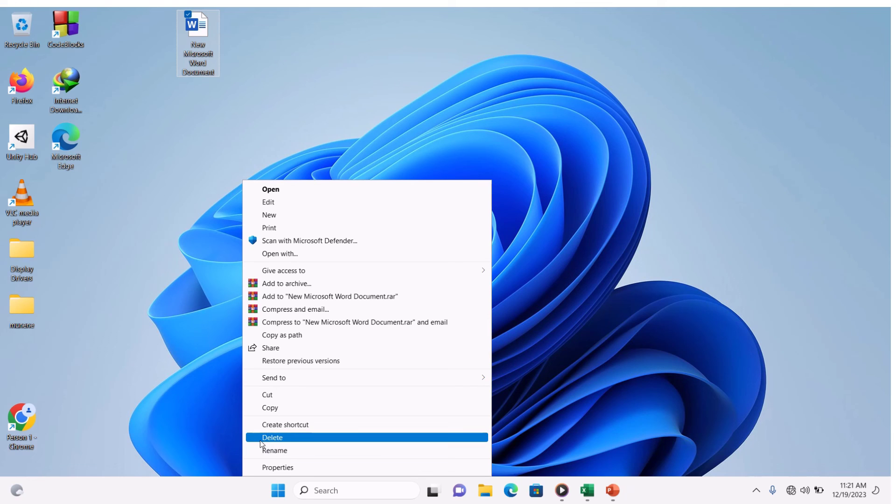
{"action": "left_click", "coordinate": [272, 469]}
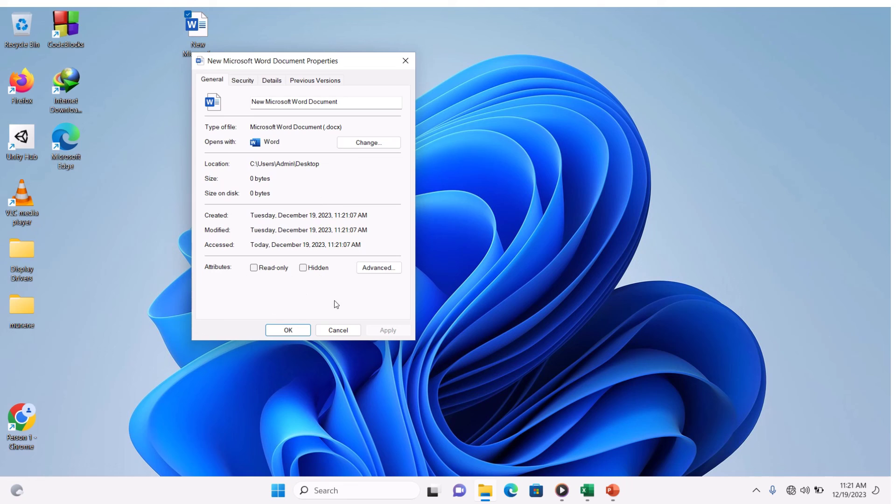
{"action": "left_click", "coordinate": [332, 330]}
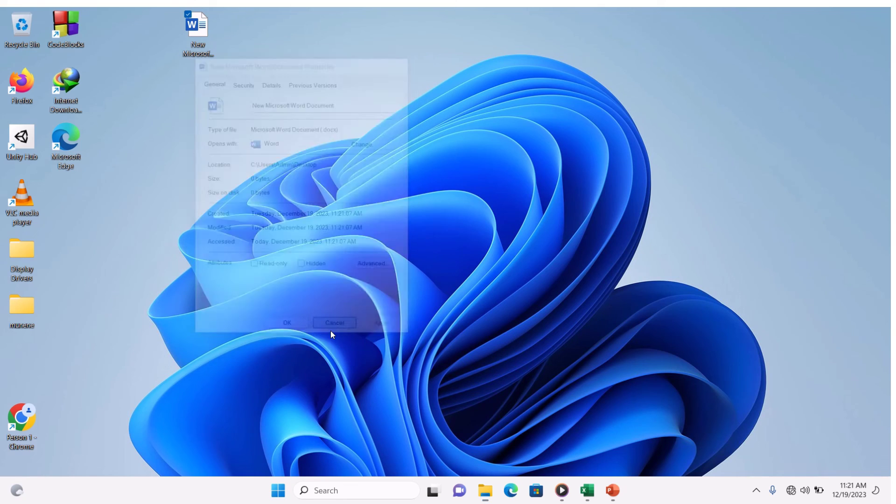